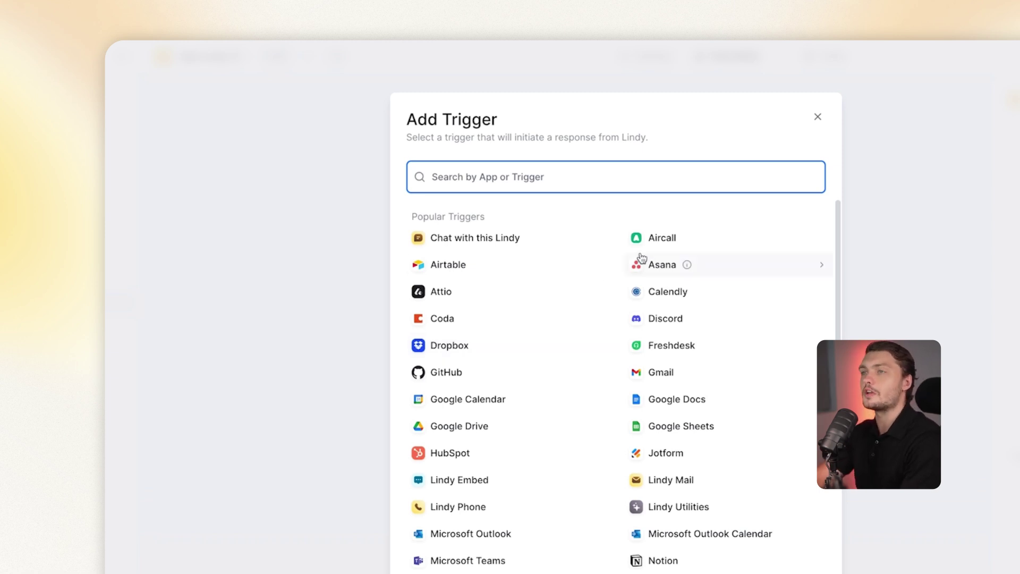
# Make Chat with this Lindy > Message Received the flow's starting trigger.
pyautogui.scroll(-15, 624, 317)
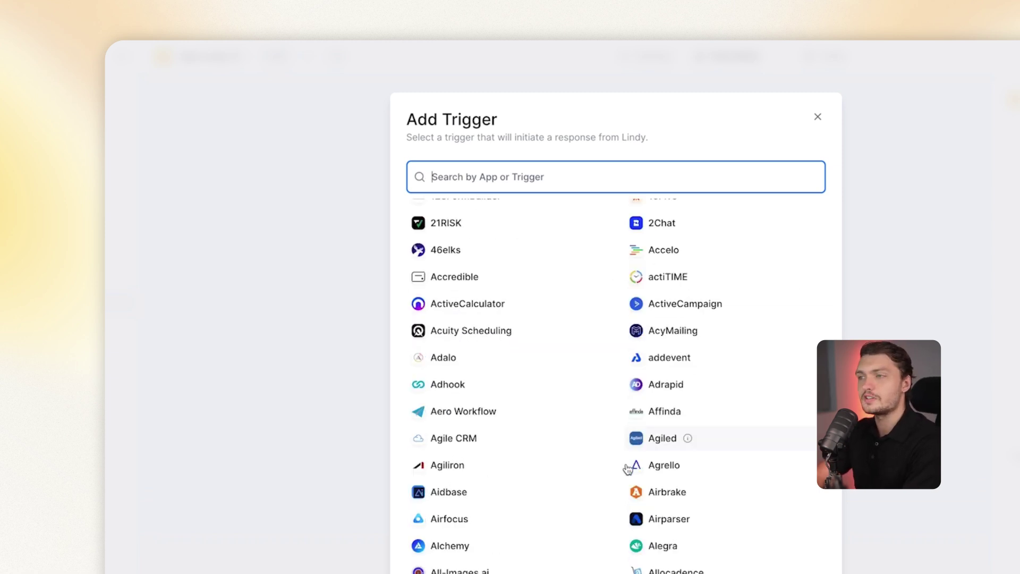
pyautogui.scroll(20, 631, 463)
pyautogui.scroll(-15, 608, 403)
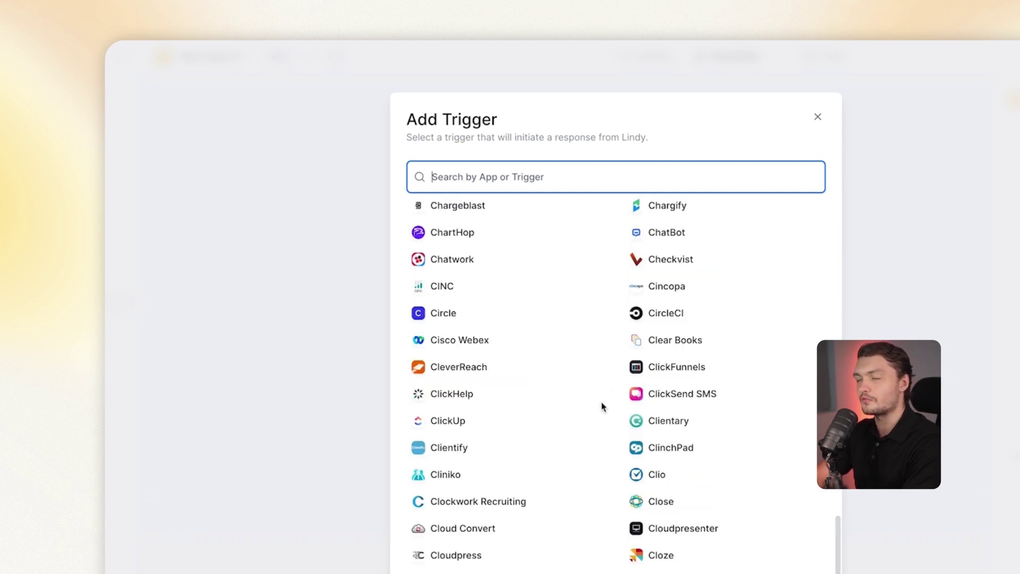
pyautogui.scroll(15, 677, 421)
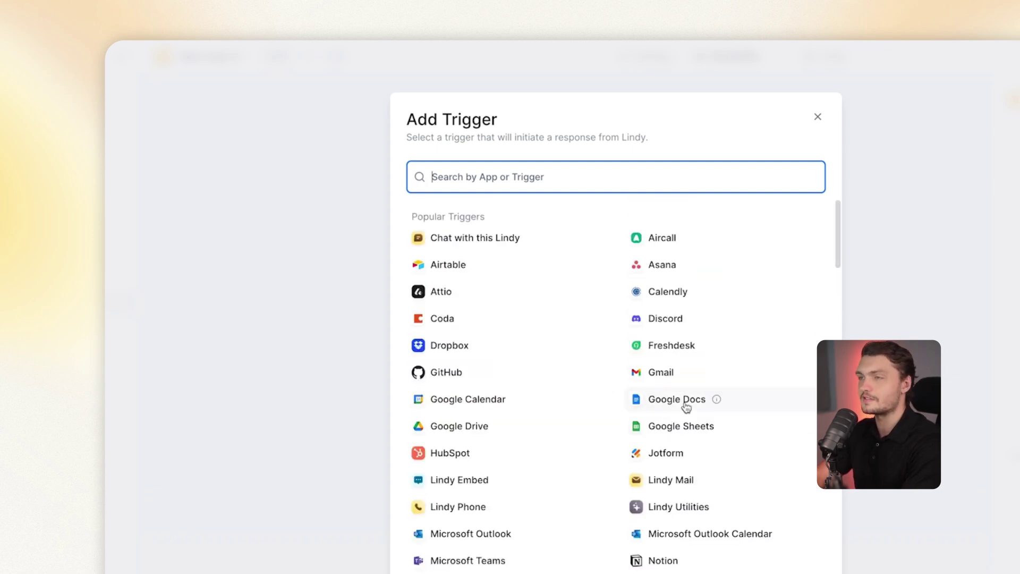
pyautogui.click(486, 242)
pyautogui.click(473, 417)
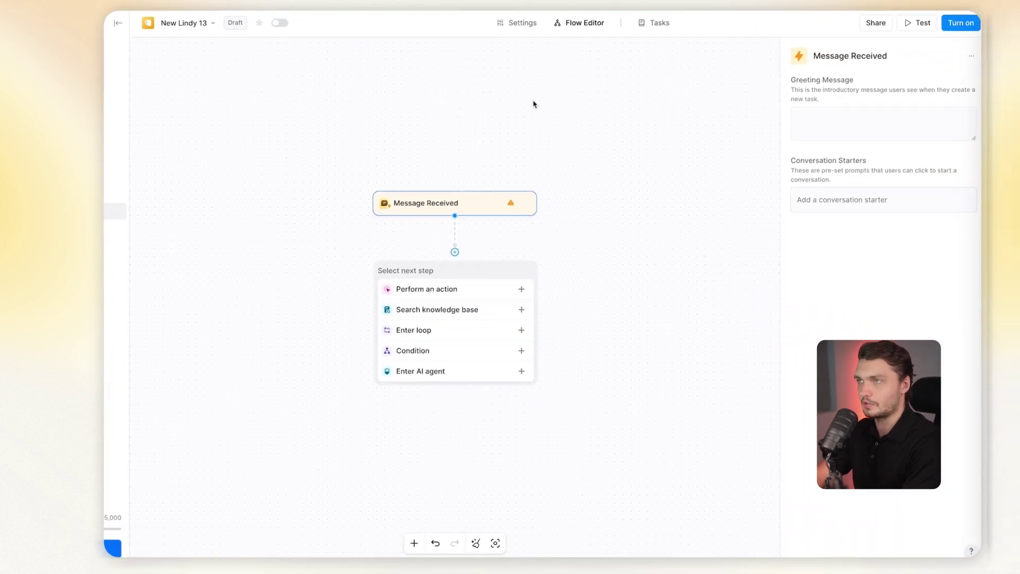
pyautogui.moveTo(646, 75); pyautogui.dragTo(634, 98)
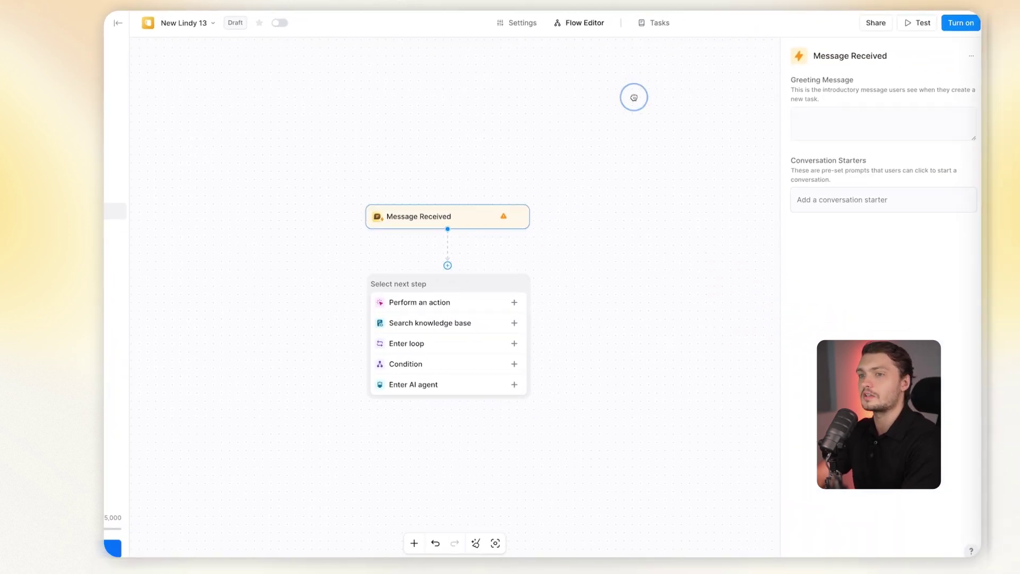
pyautogui.moveTo(525, 284); pyautogui.dragTo(547, 294)
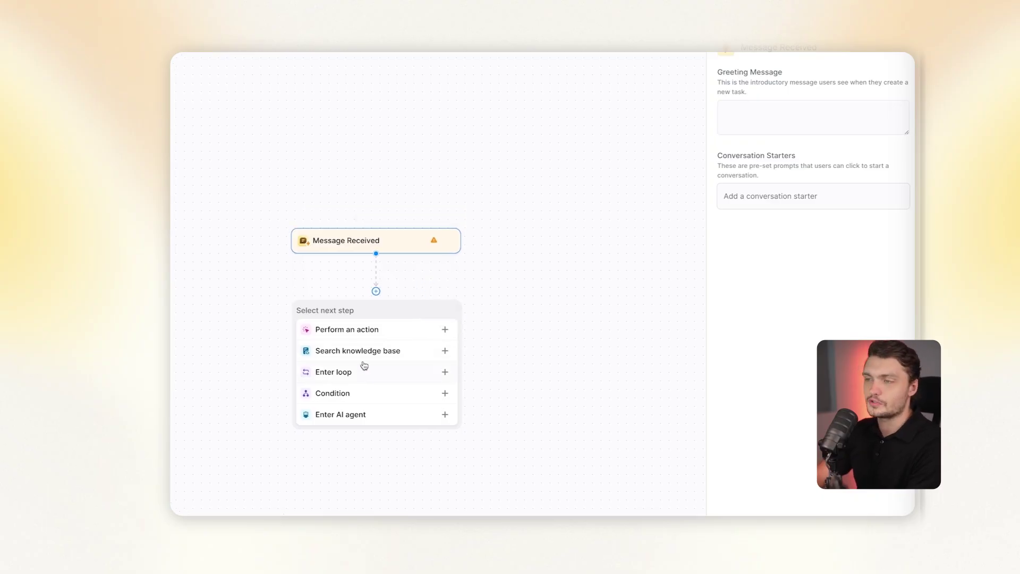
pyautogui.click(382, 397)
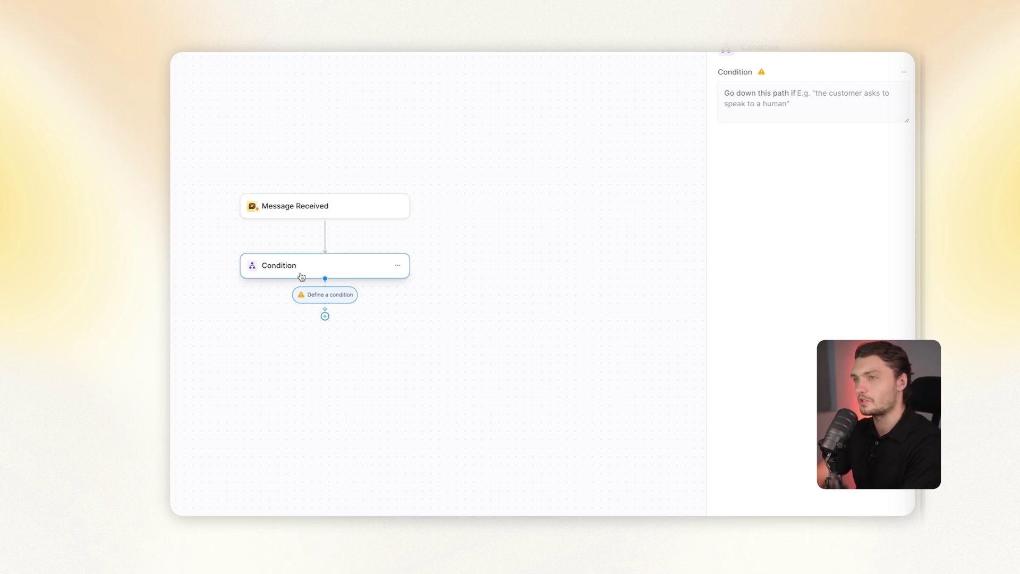
pyautogui.click(344, 268)
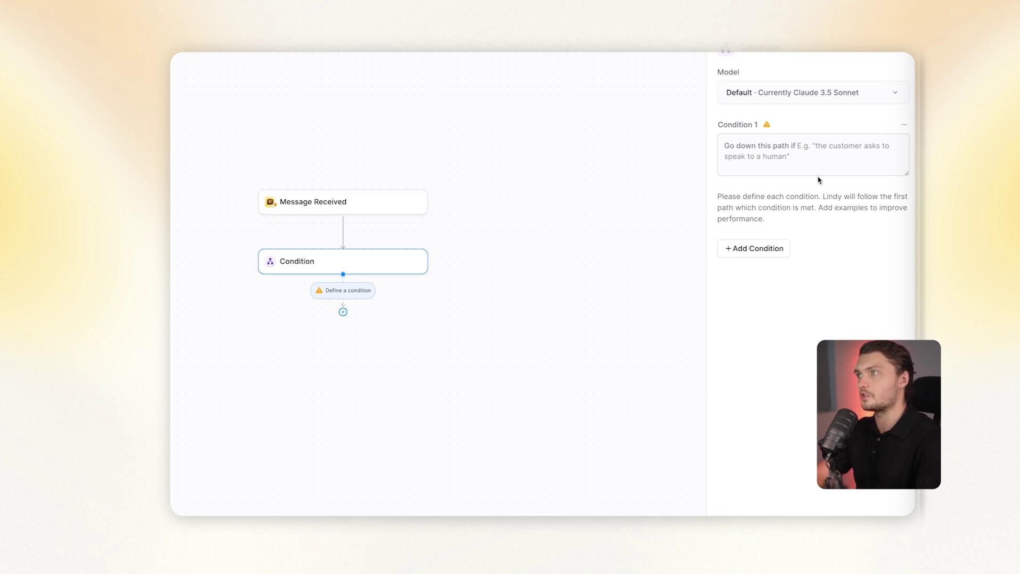
pyautogui.click(787, 161)
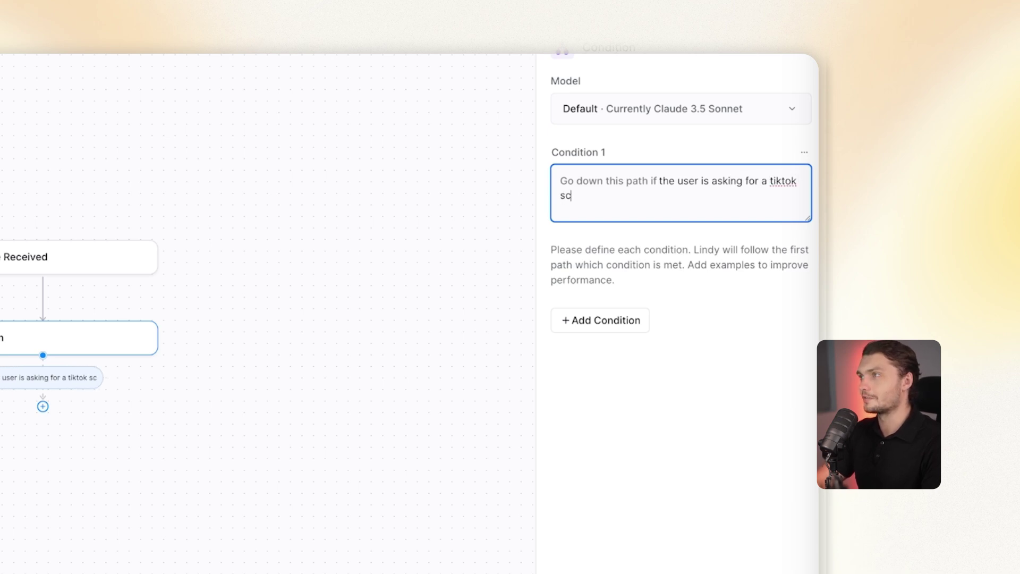
pyautogui.write('t')
pyautogui.click(277, 392)
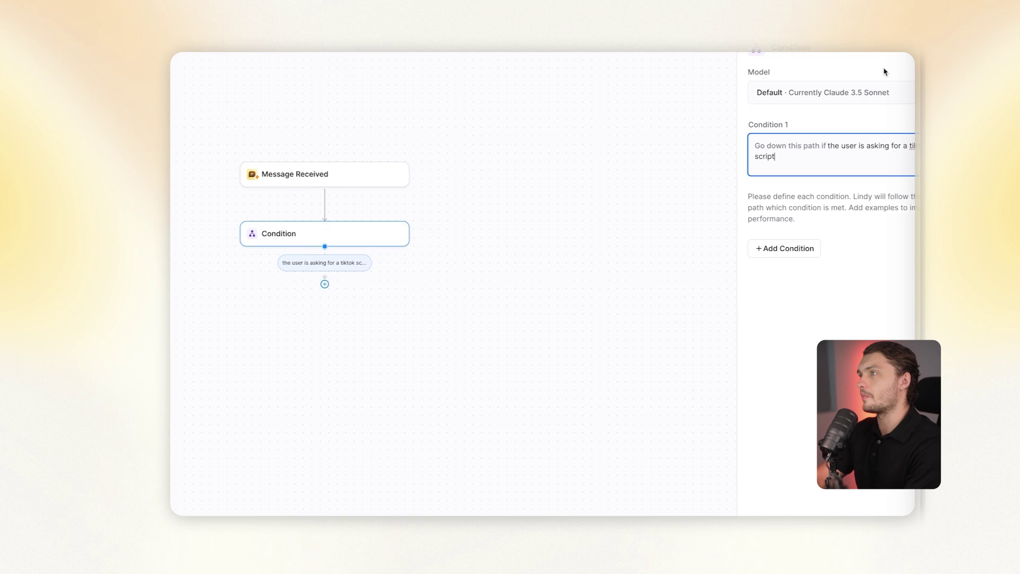
pyautogui.click(753, 247)
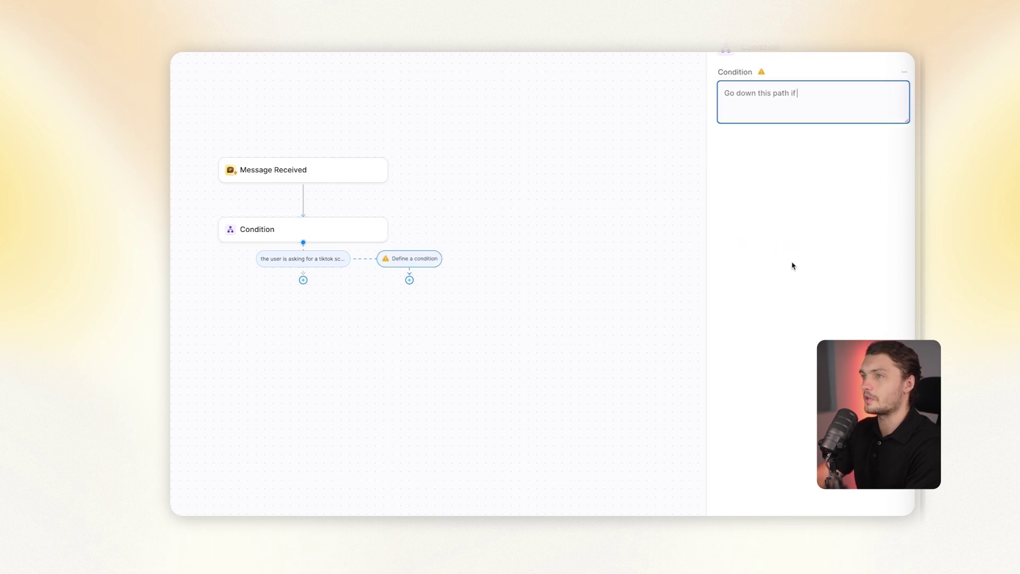
pyautogui.click(642, 205)
pyautogui.click(417, 230)
pyautogui.click(758, 319)
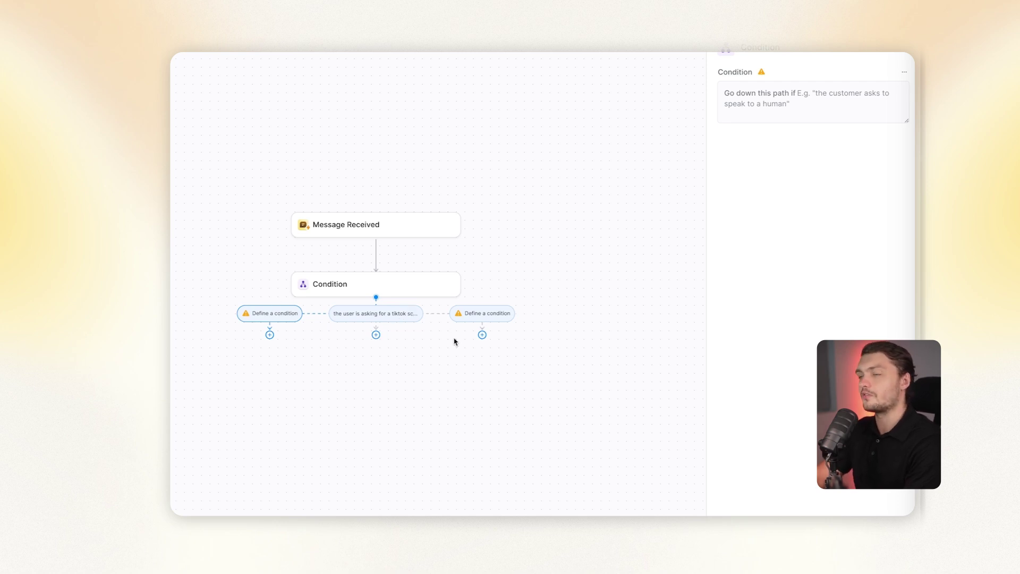
pyautogui.rightClick(373, 287)
pyautogui.click(401, 321)
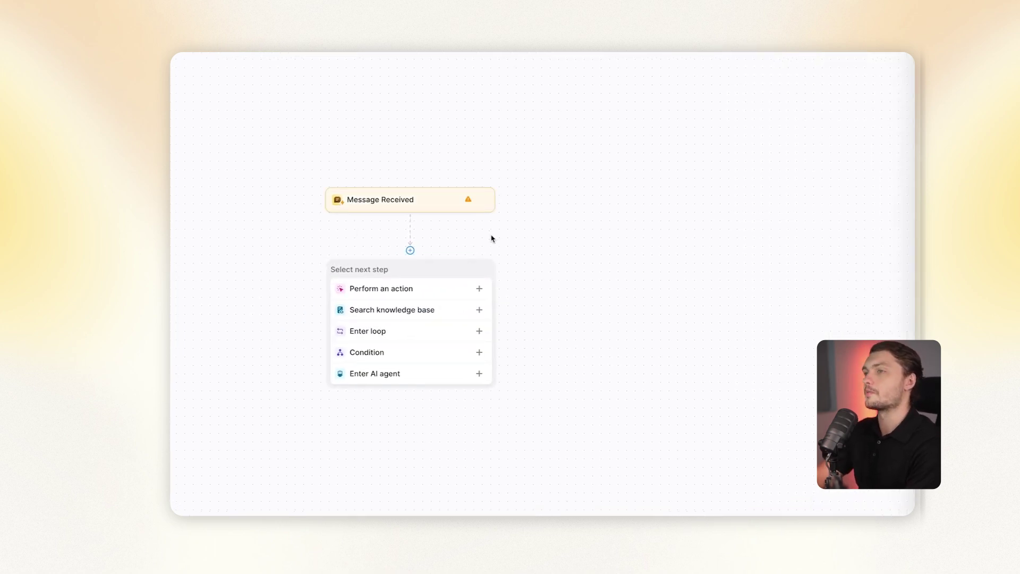
pyautogui.click(433, 296)
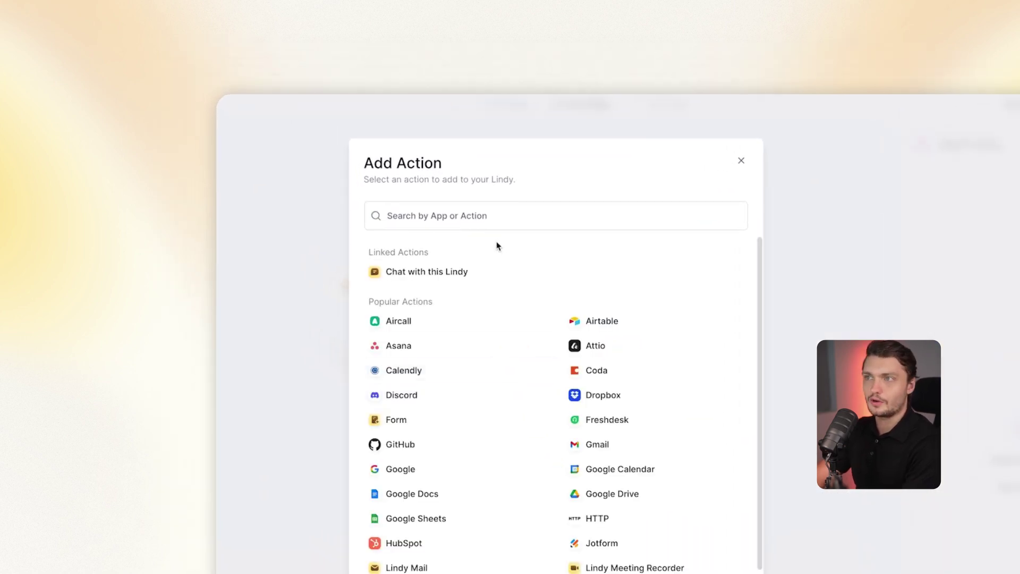
pyautogui.click(499, 222)
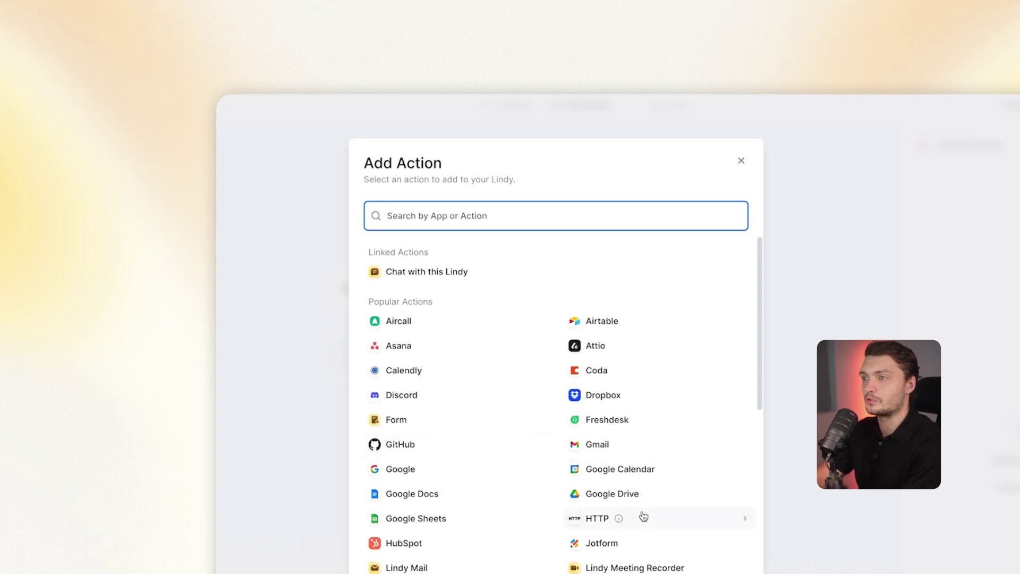
pyautogui.click(640, 496)
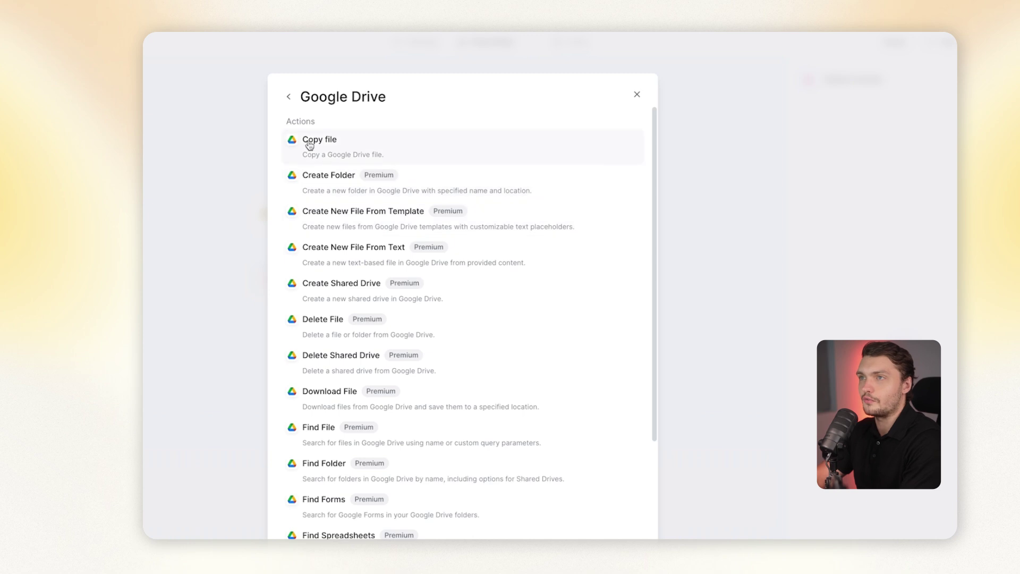
pyautogui.click(285, 100)
pyautogui.click(398, 314)
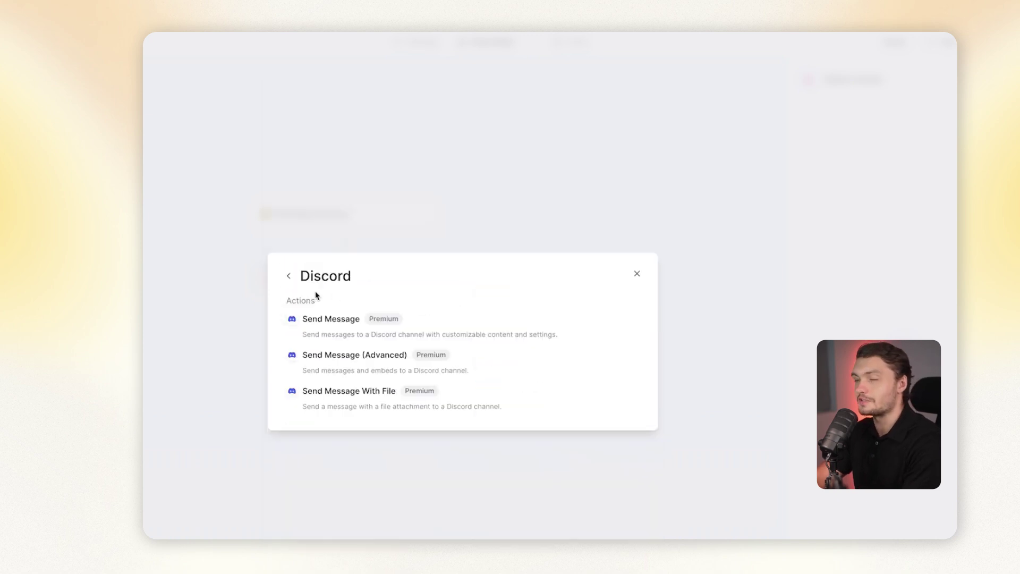
pyautogui.click(291, 281)
pyautogui.click(391, 383)
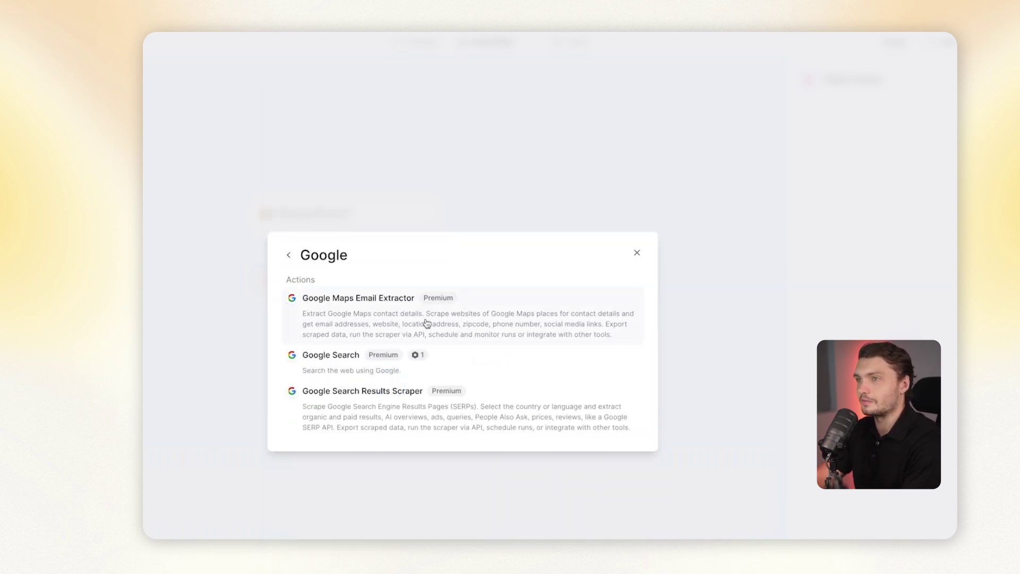
pyautogui.click(288, 258)
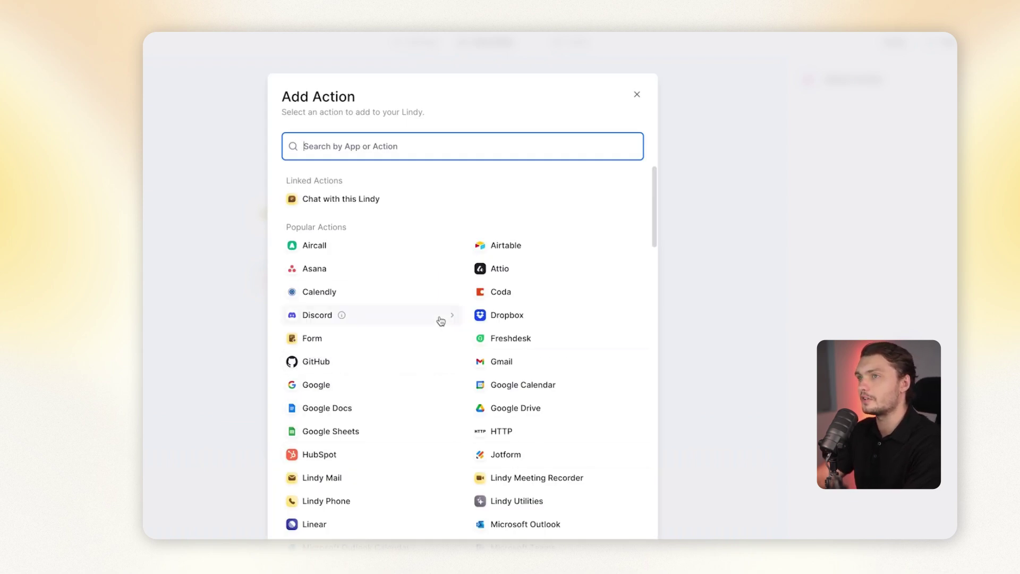
pyautogui.click(636, 95)
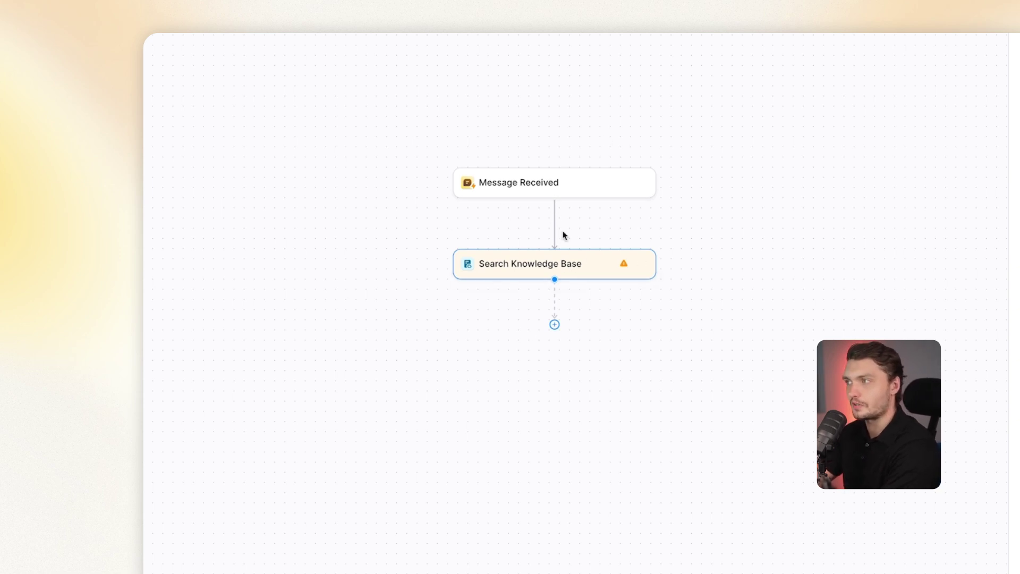
pyautogui.click(615, 264)
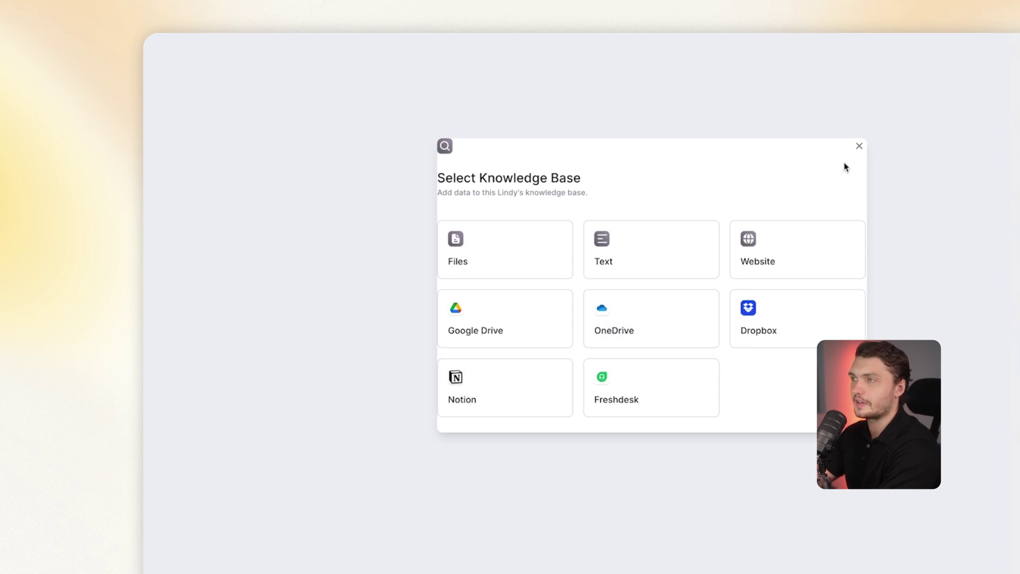
pyautogui.click(859, 146)
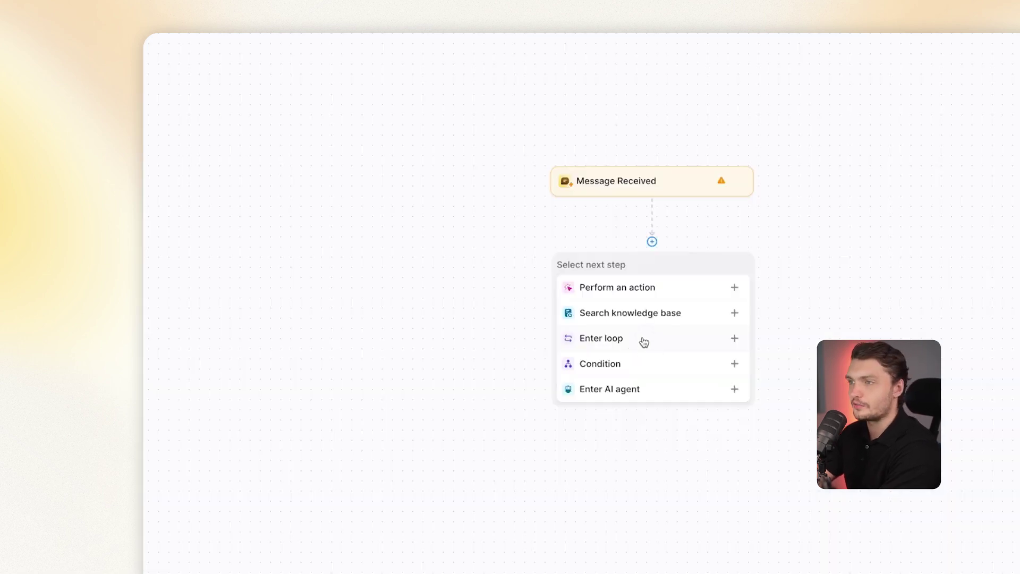
pyautogui.click(646, 339)
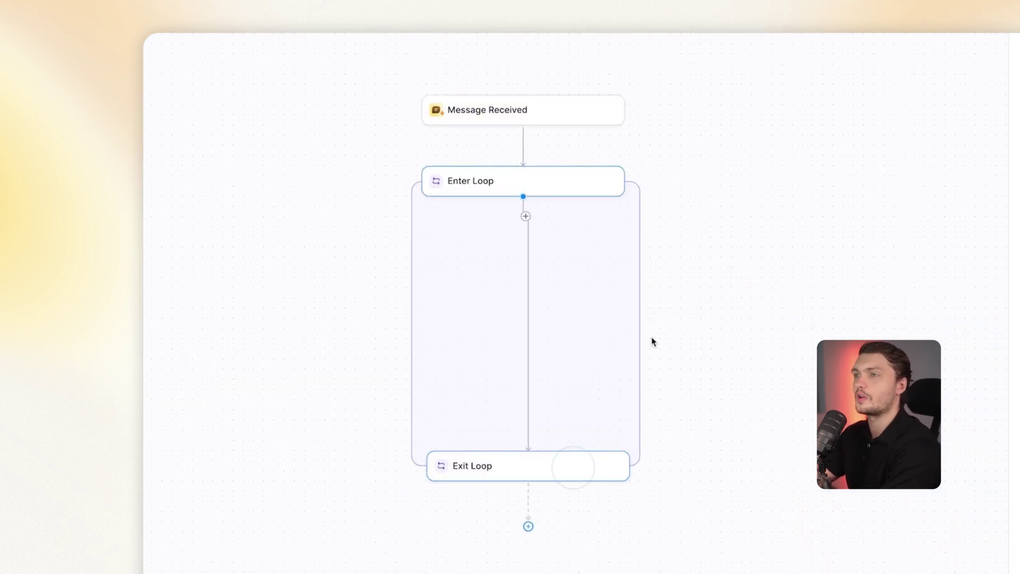
pyautogui.click(633, 493)
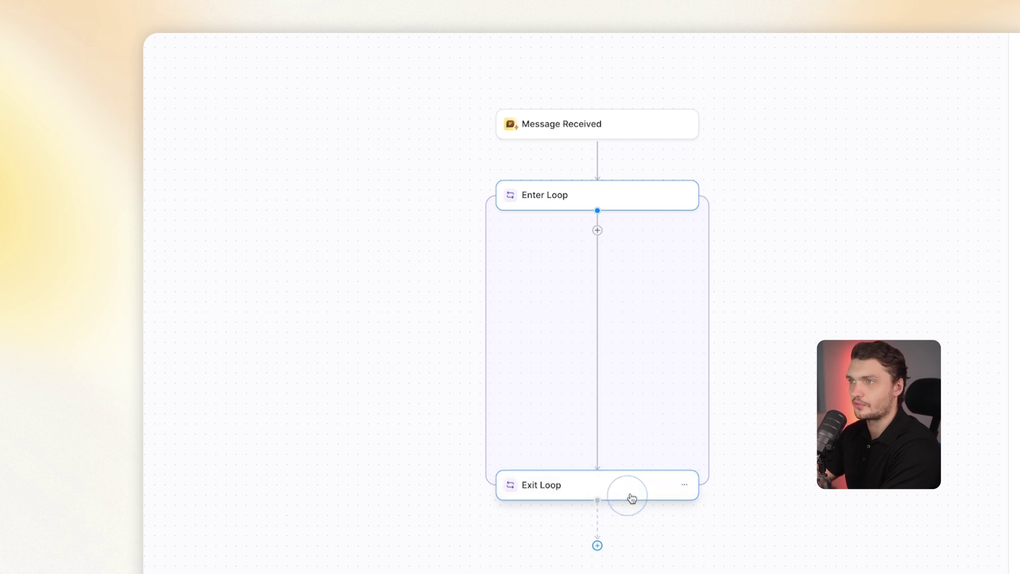
pyautogui.click(676, 63)
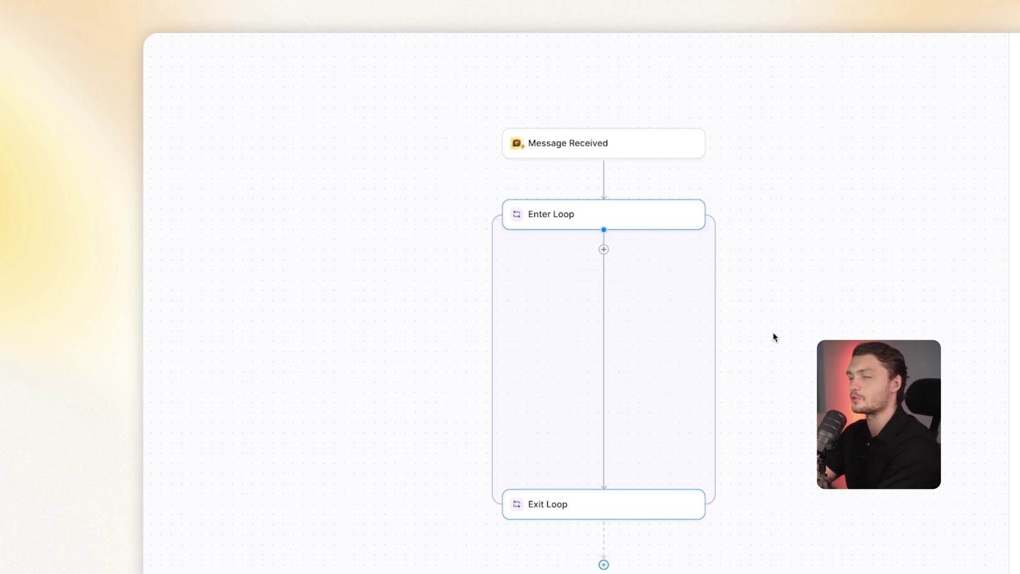
pyautogui.click(603, 250)
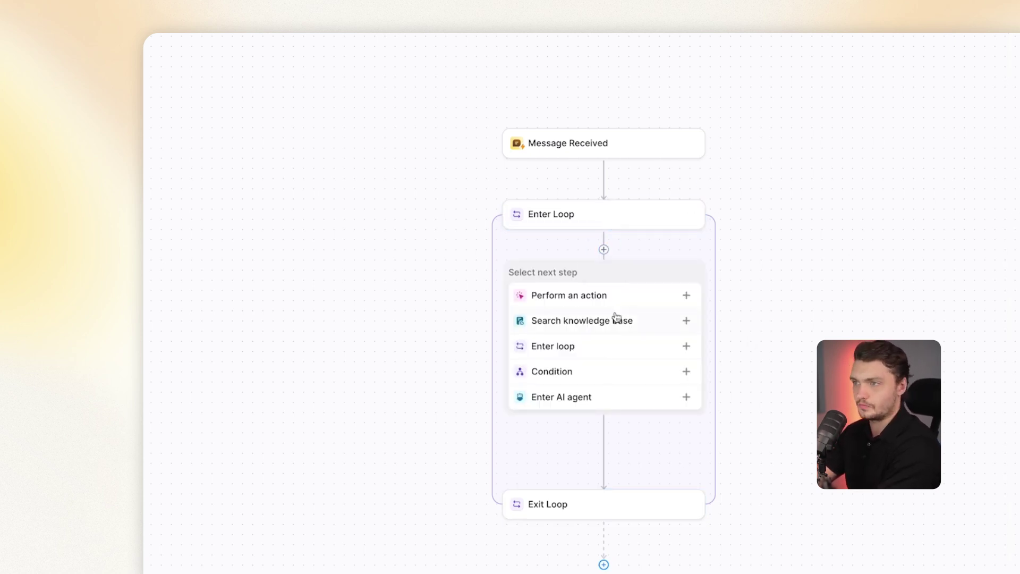
pyautogui.click(594, 296)
pyautogui.write('perplexity')
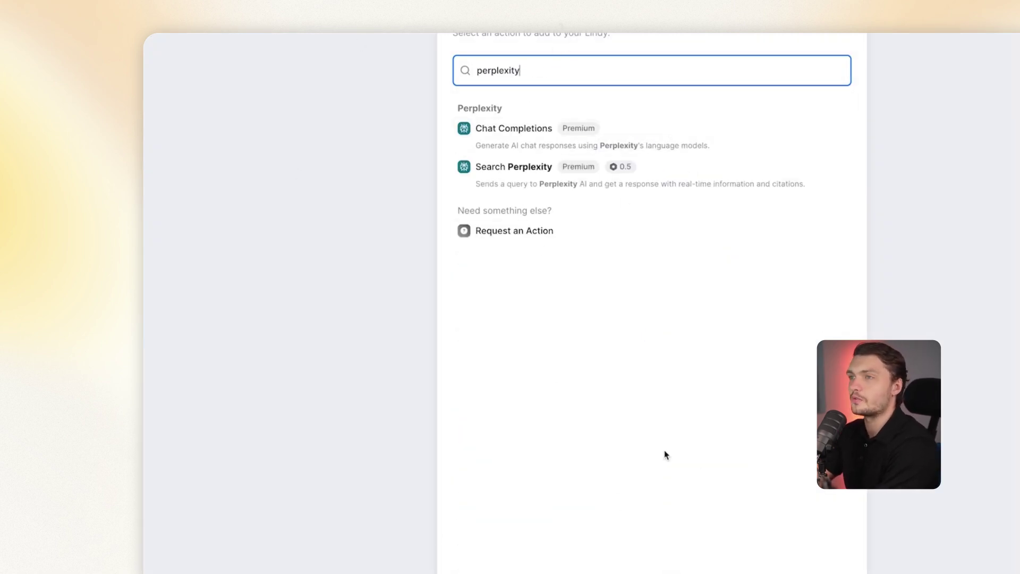
pyautogui.press('Escape')
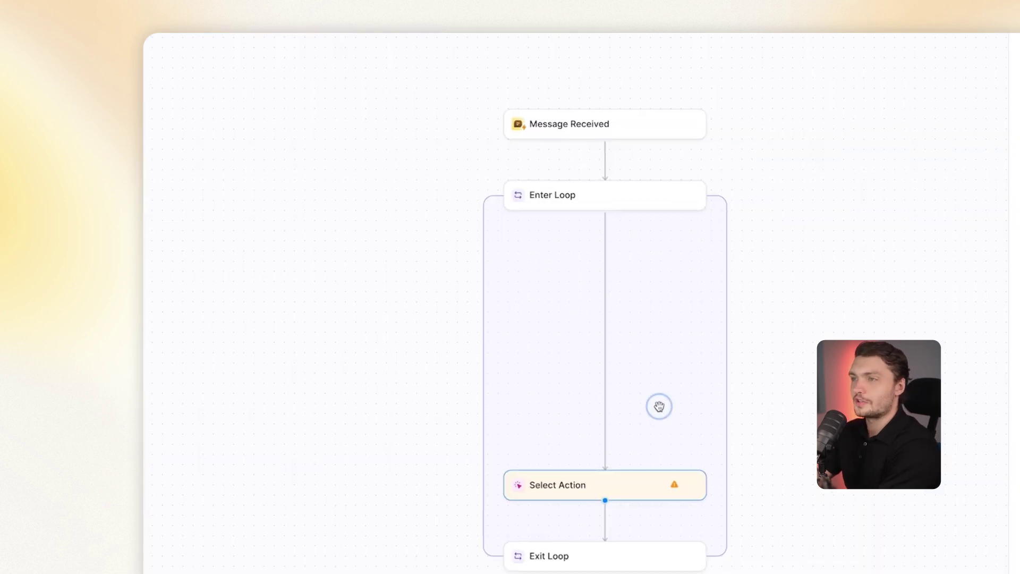
pyautogui.moveTo(647, 414); pyautogui.dragTo(659, 296)
# Replace the empty action step and its loop with an AI Agent step.
pyautogui.rightClick(657, 297)
pyautogui.click(691, 364)
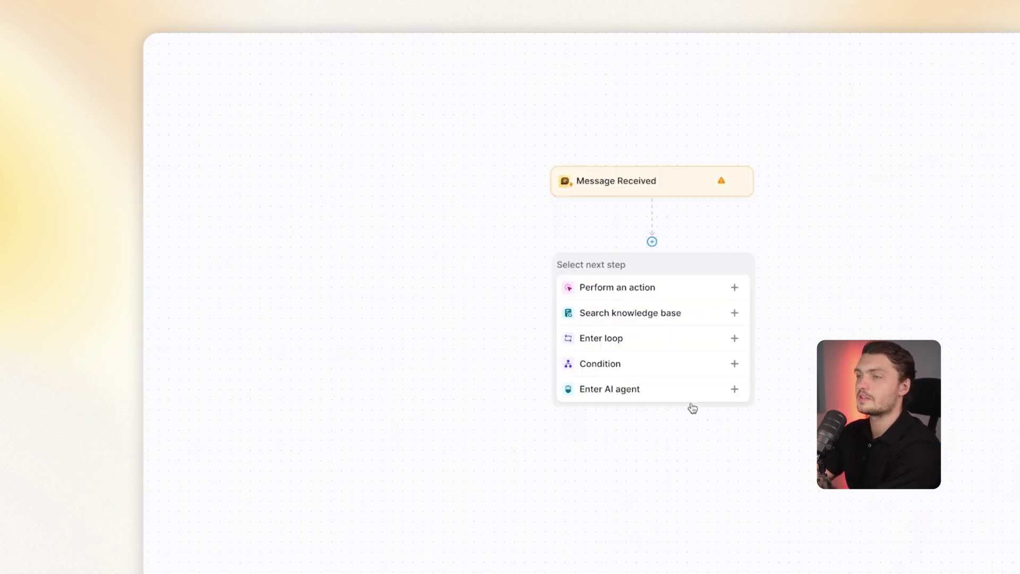
pyautogui.click(657, 394)
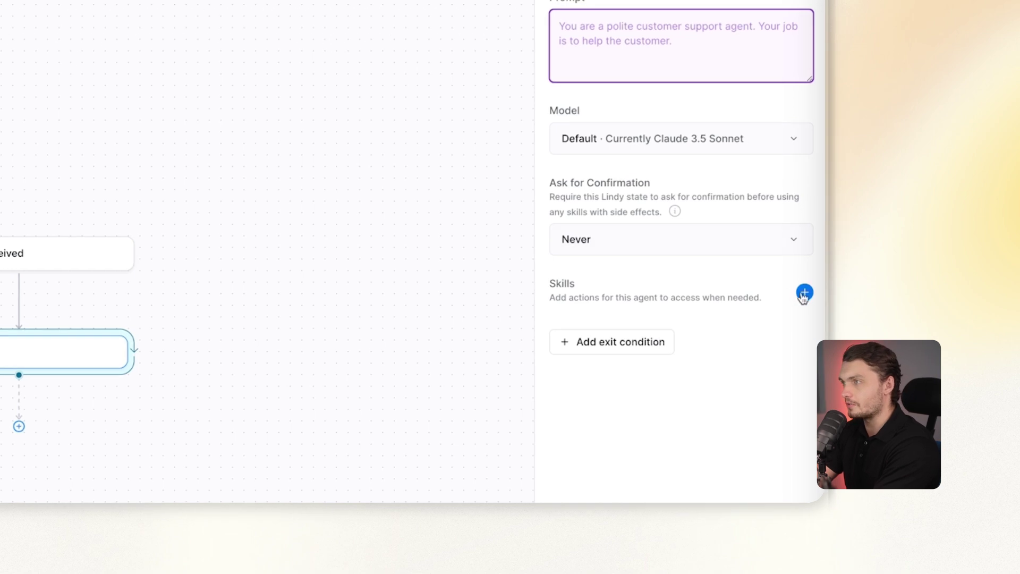
# Give the AI Agent every Gmail action as its skills.
pyautogui.click(804, 293)
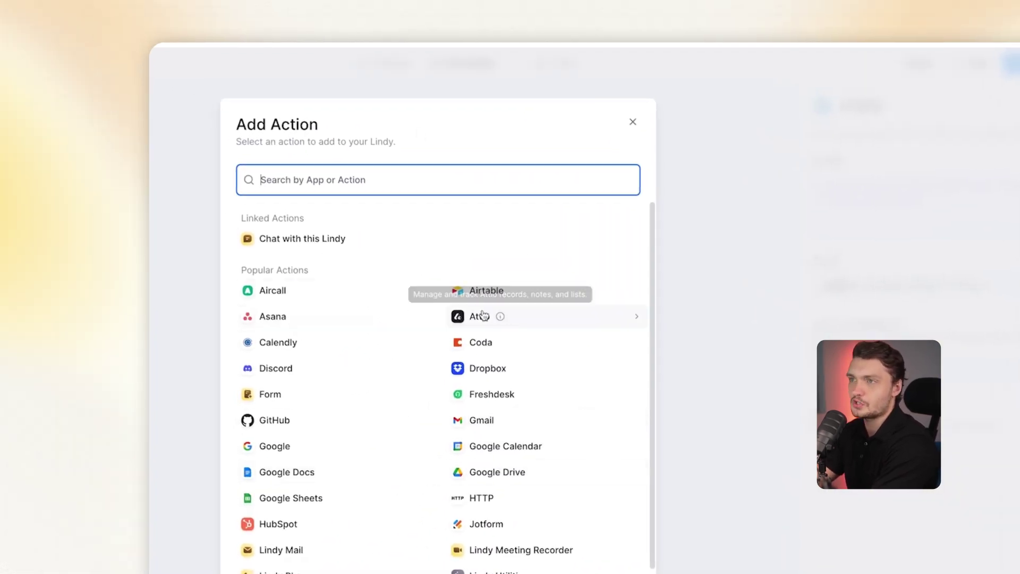
pyautogui.click(540, 423)
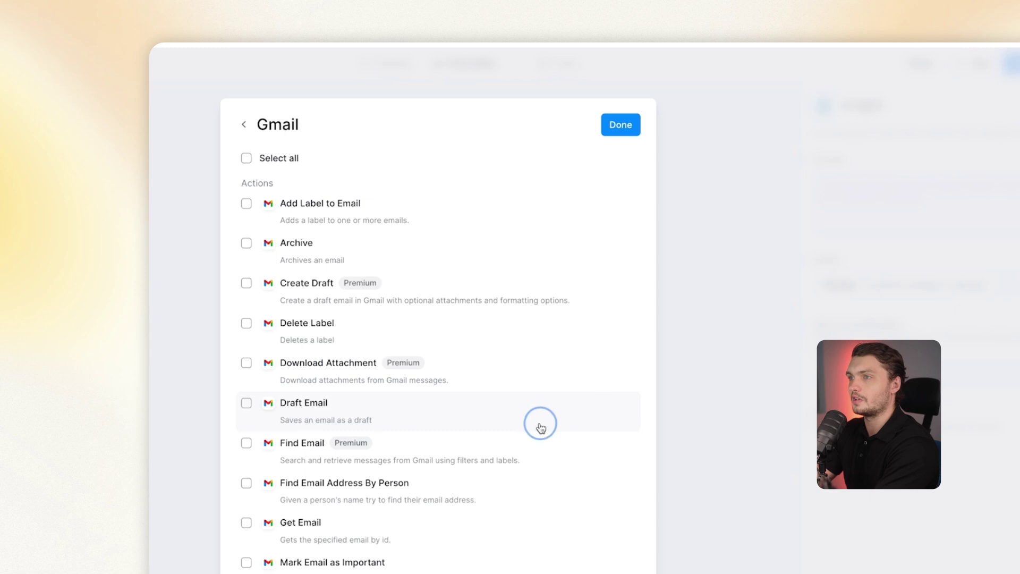
pyautogui.click(246, 158)
pyautogui.click(621, 124)
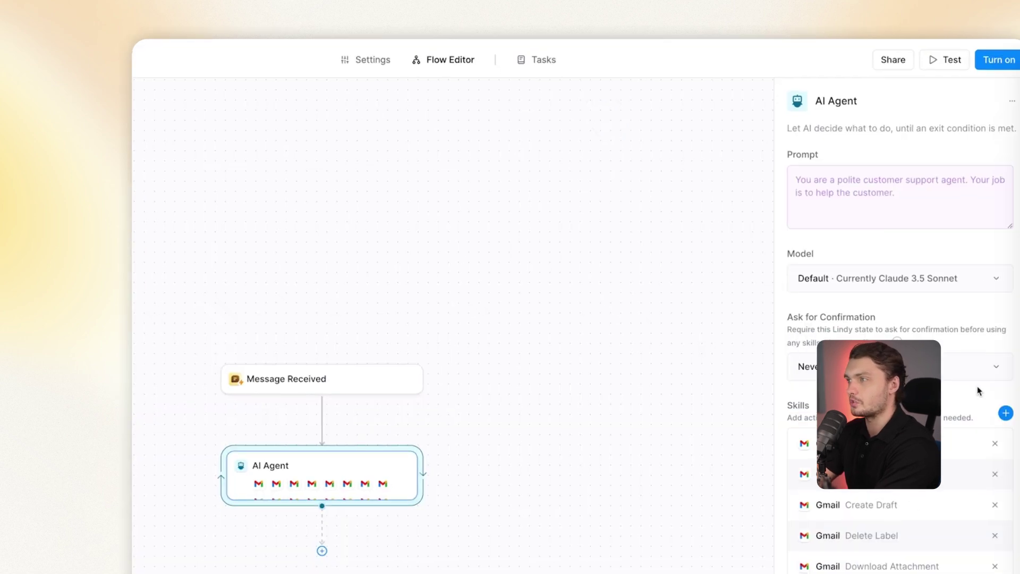
pyautogui.scroll(-5, 690, 371)
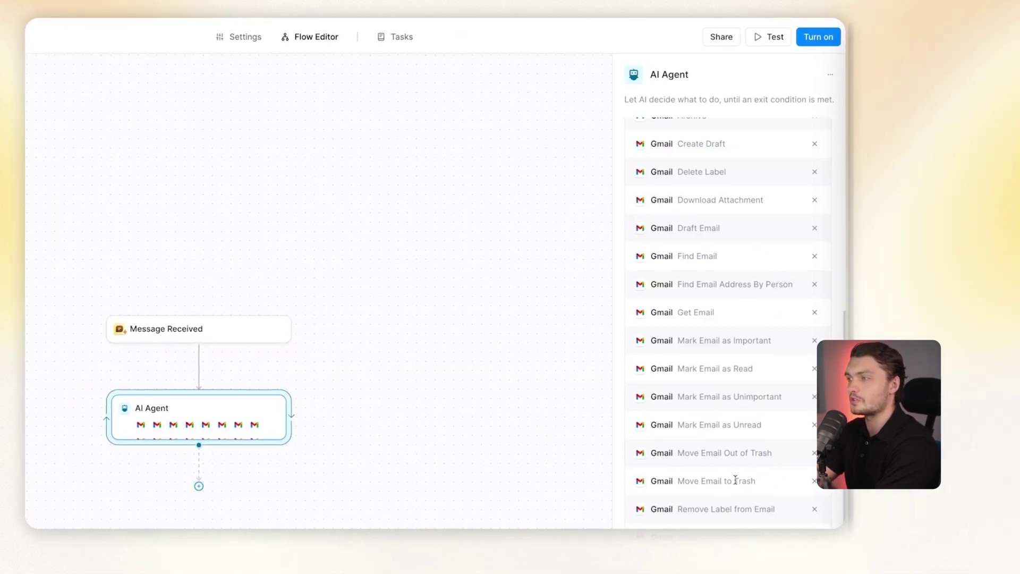
pyautogui.scroll(5, 735, 485)
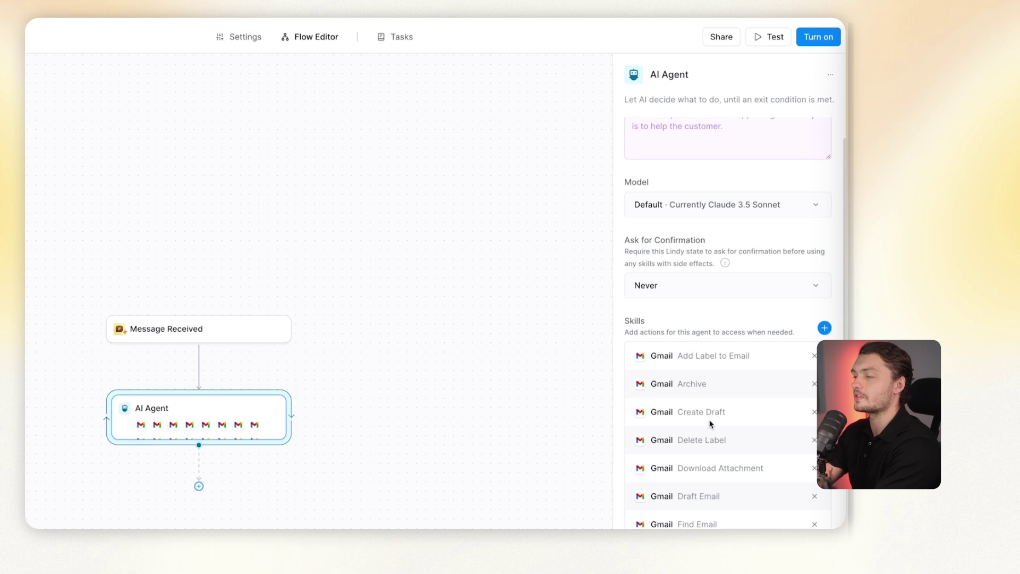
pyautogui.scroll(-5, 701, 423)
pyautogui.scroll(5, 674, 441)
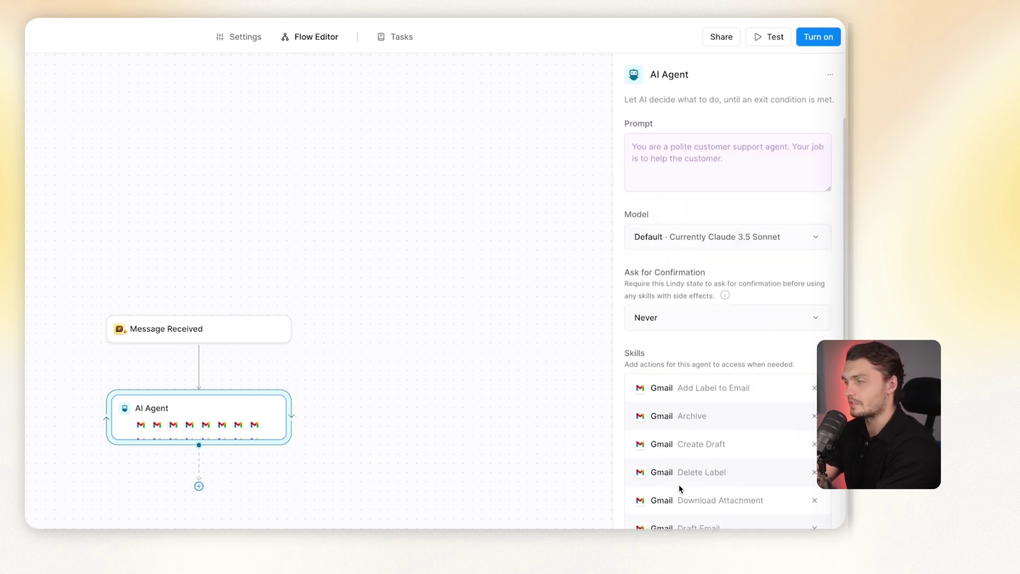
pyautogui.click(812, 356)
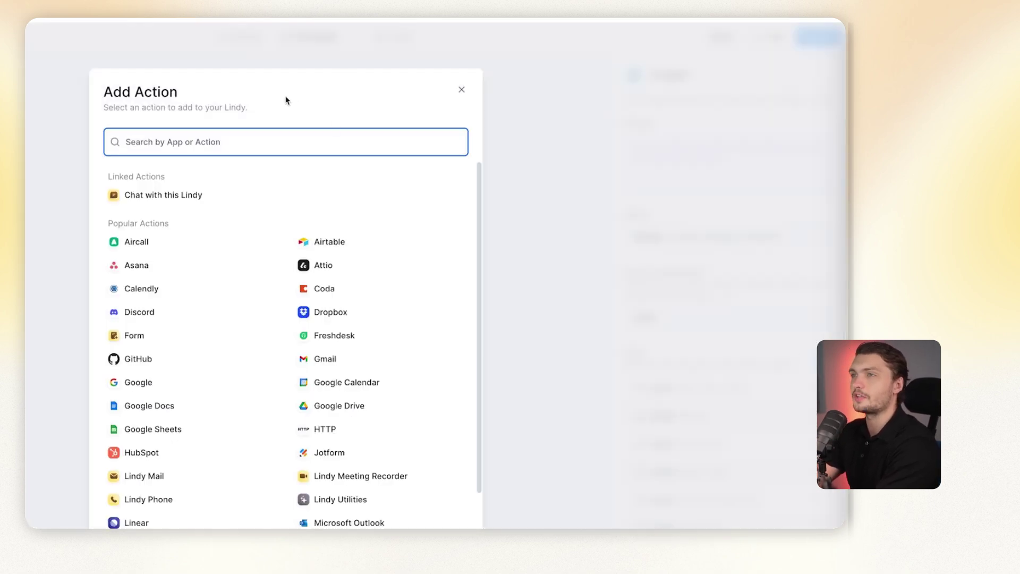
pyautogui.click(462, 90)
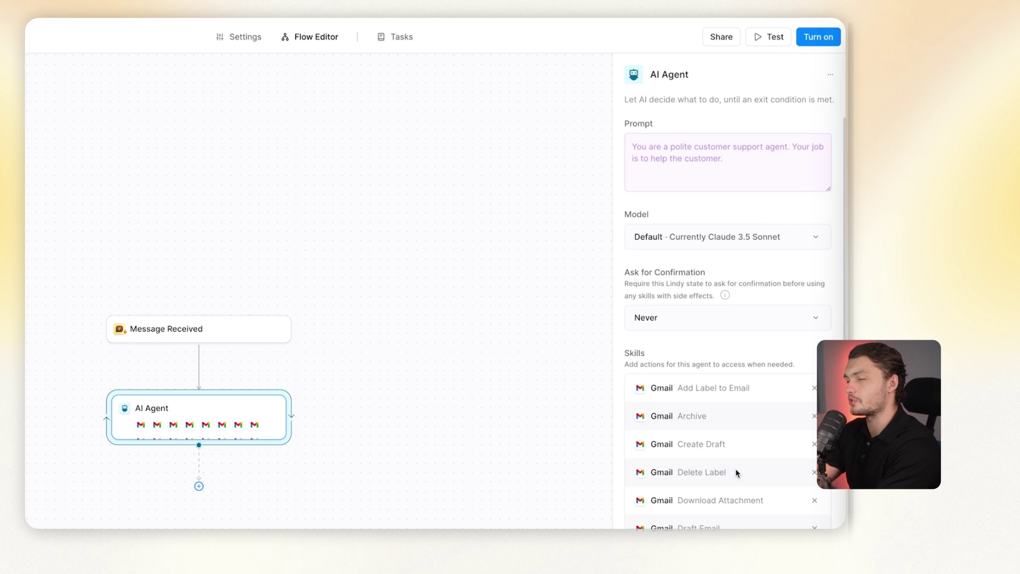
pyautogui.scroll(-4, 737, 474)
pyautogui.scroll(4, 743, 388)
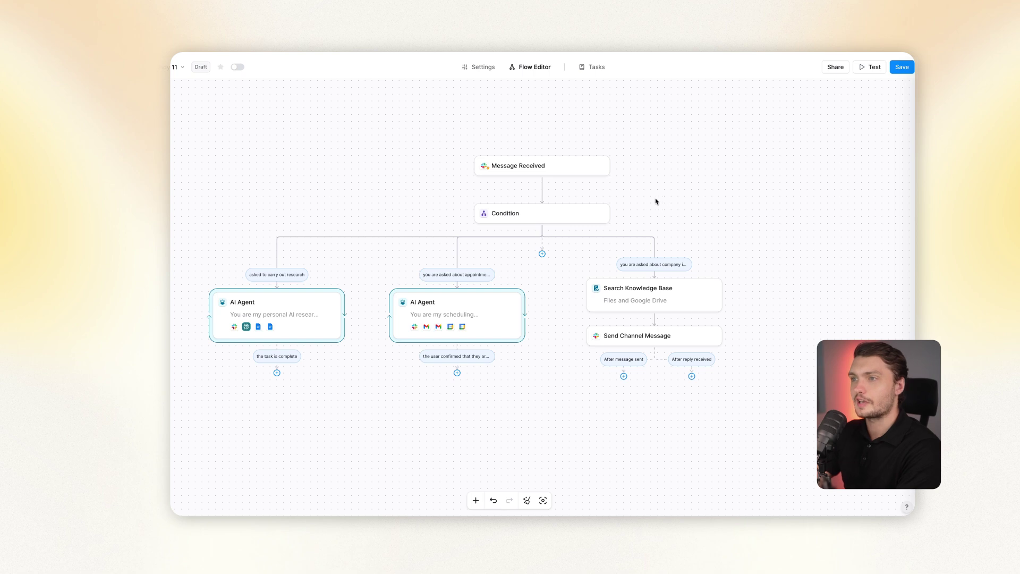
pyautogui.click(531, 169)
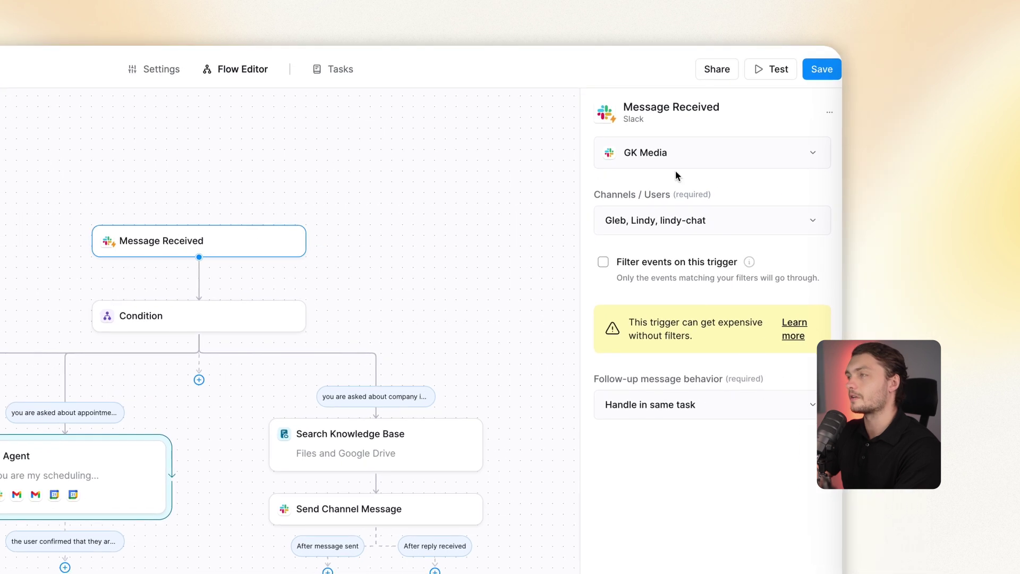
pyautogui.click(379, 220)
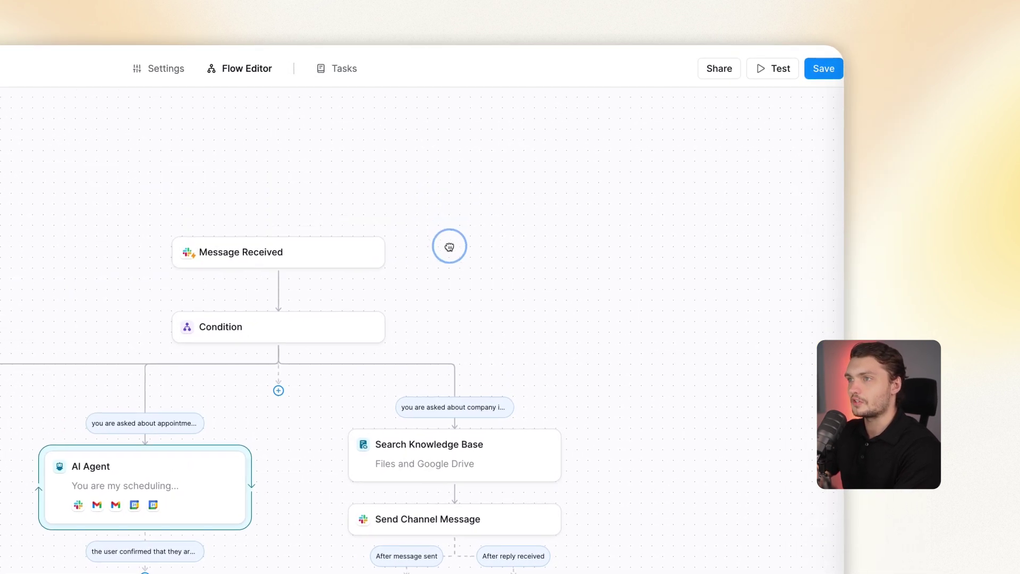
pyautogui.click(246, 330)
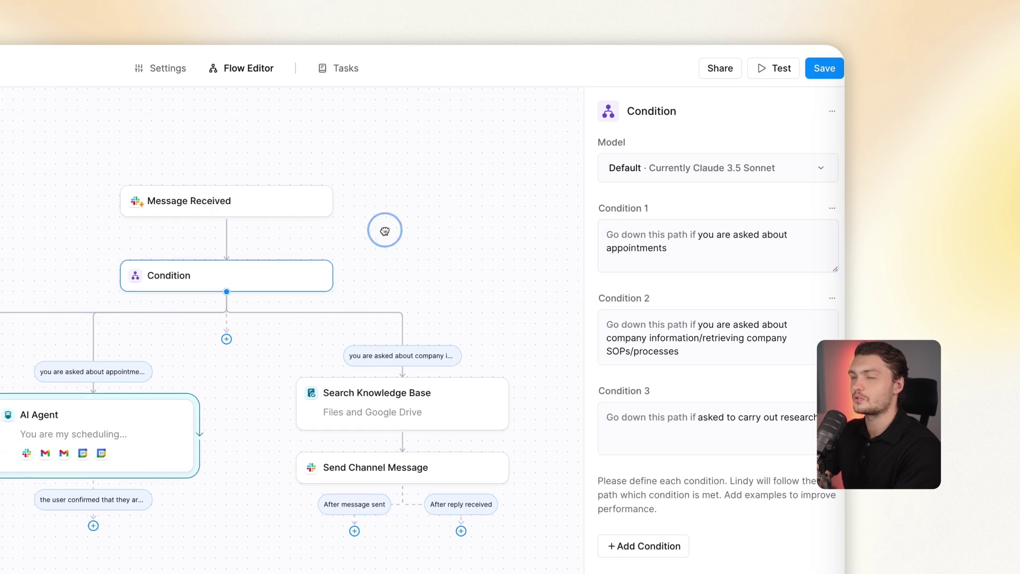
pyautogui.click(234, 290)
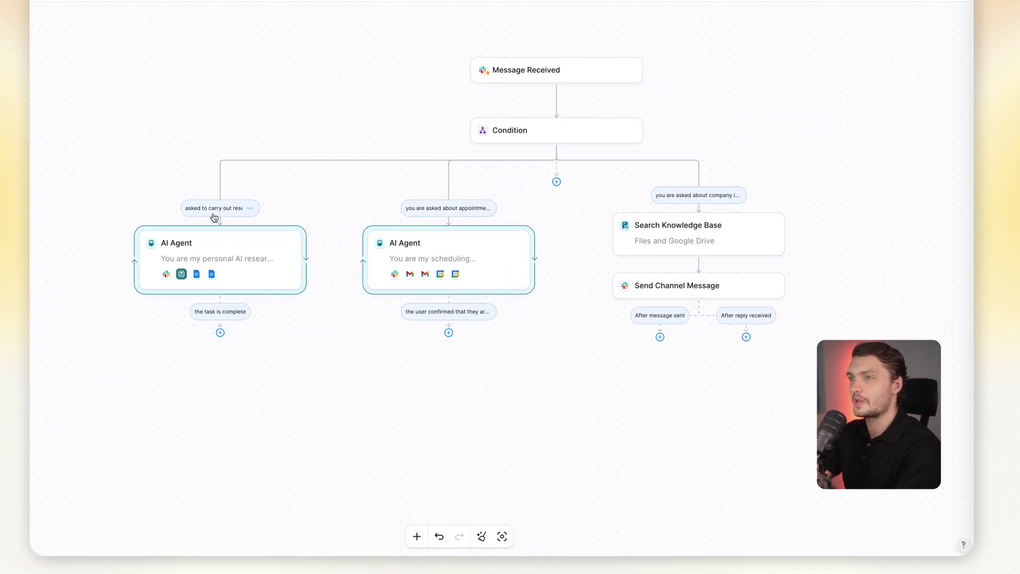
pyautogui.moveTo(719, 97); pyautogui.dragTo(730, 170)
pyautogui.click(441, 267)
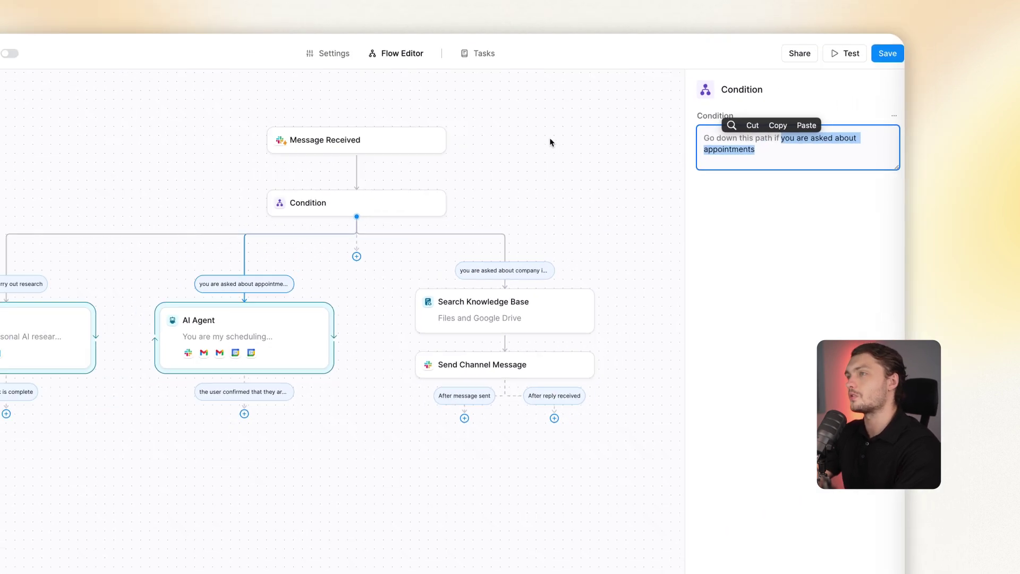
pyautogui.click(479, 164)
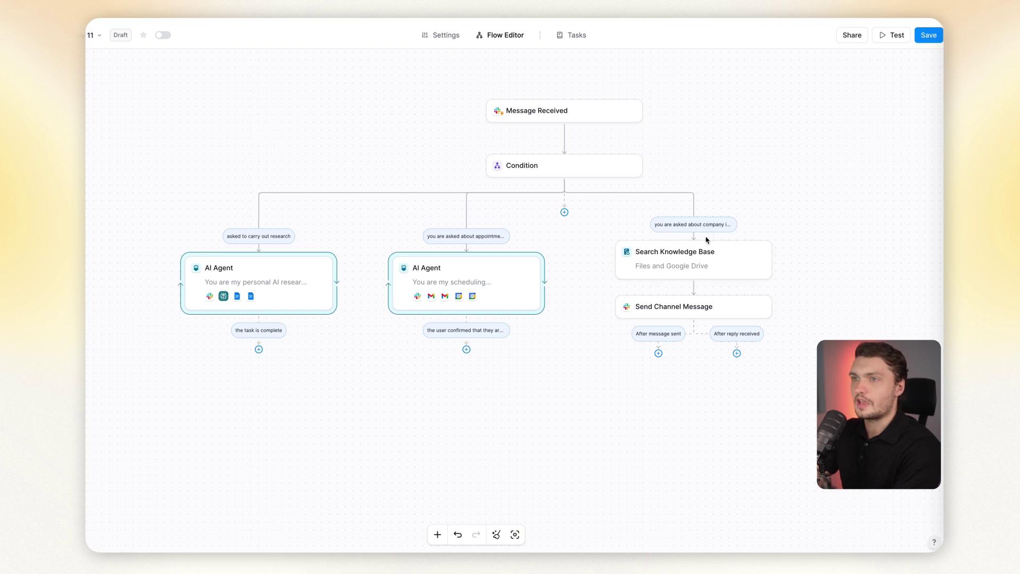
# Review the research AI Agent's prompt and skills.
pyautogui.click(288, 292)
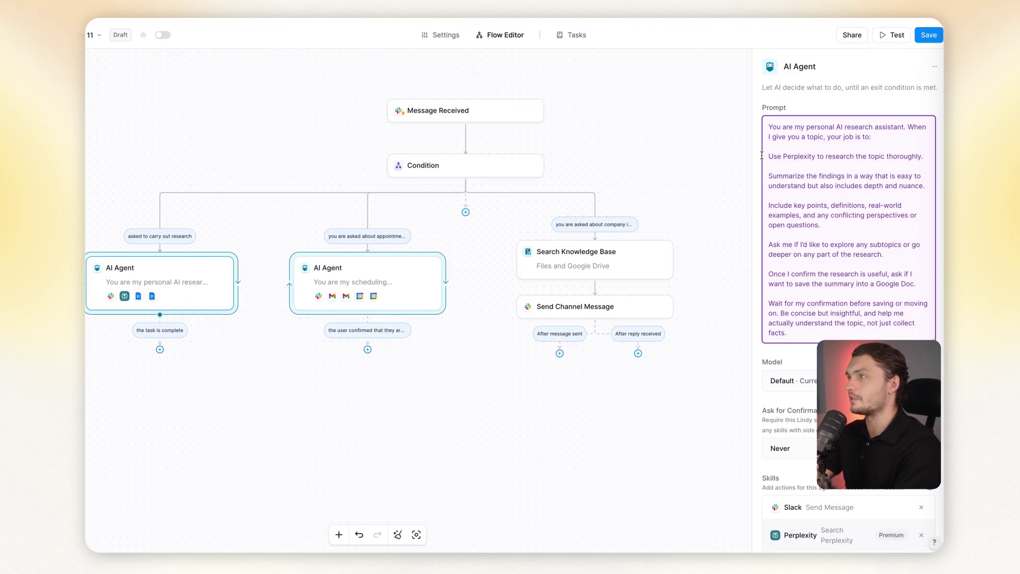
pyautogui.moveTo(767, 124); pyautogui.dragTo(839, 346)
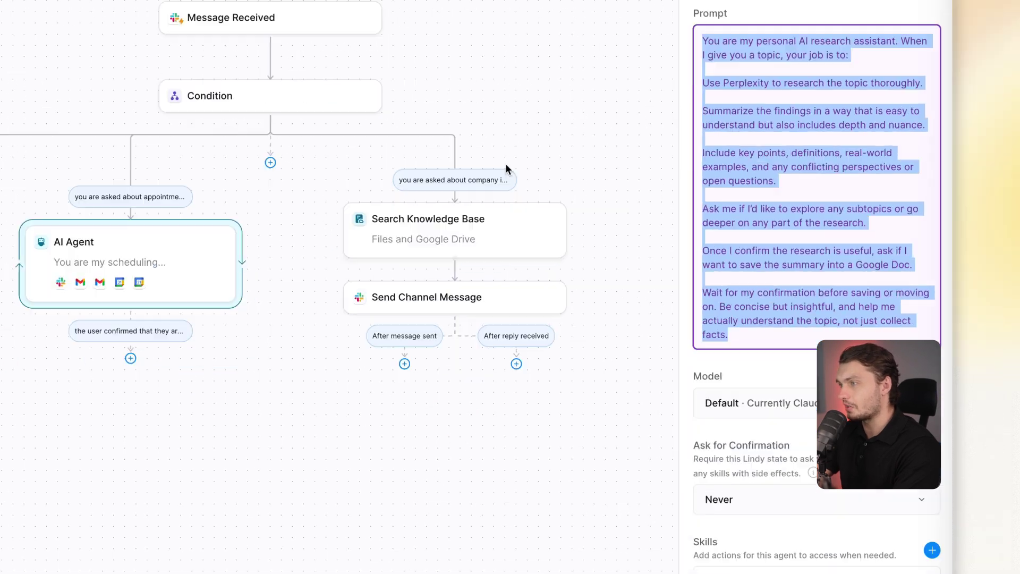
pyautogui.scroll(-3, 813, 128)
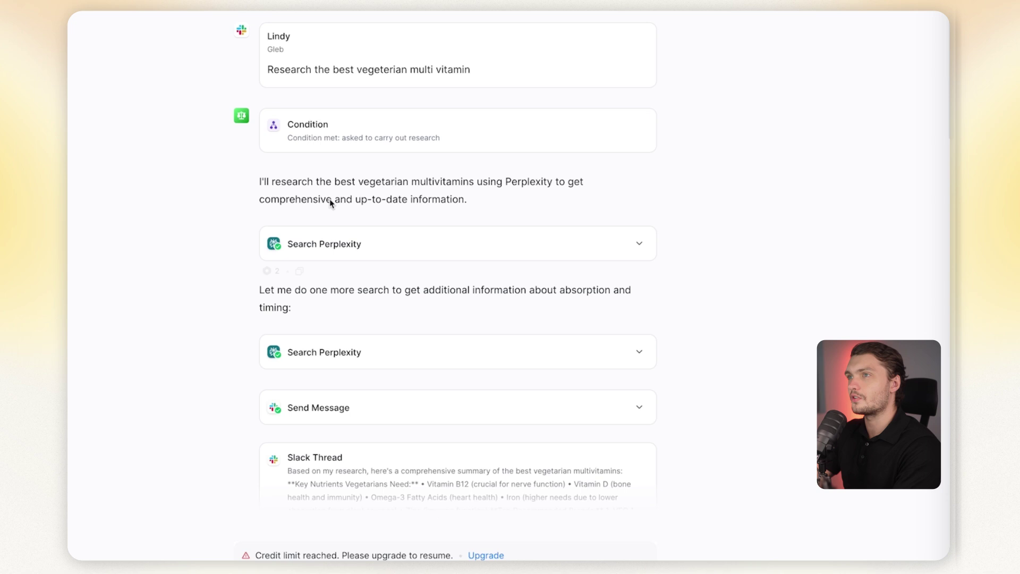
pyautogui.scroll(2, 330, 203)
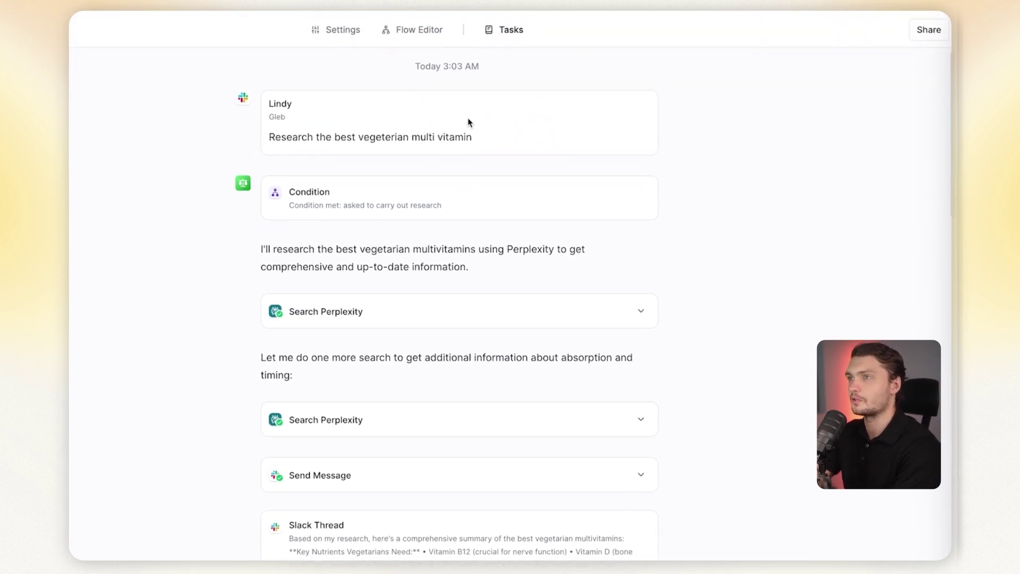
# Read through the vegetarian multivitamins research summary doc, then return to its title.
pyautogui.scroll(-1, 348, 118)
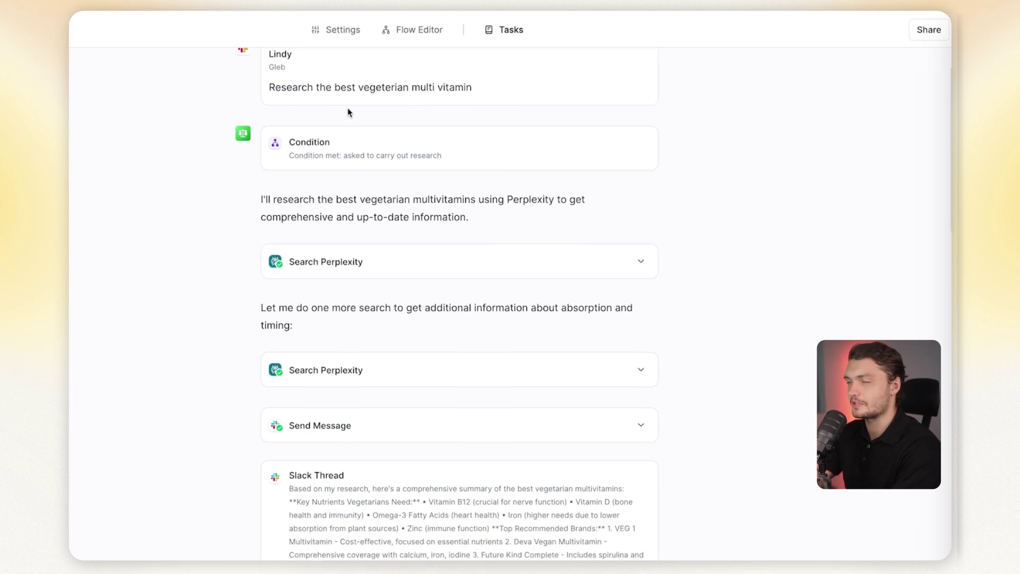
pyautogui.scroll(-2, 425, 154)
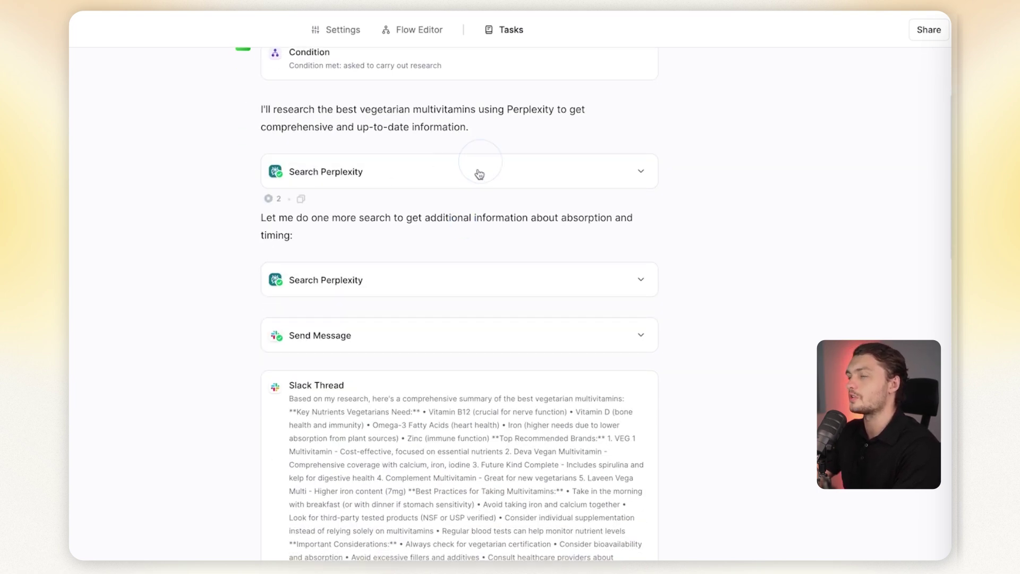
pyautogui.scroll(-2, 474, 170)
pyautogui.moveTo(262, 131); pyautogui.dragTo(672, 143)
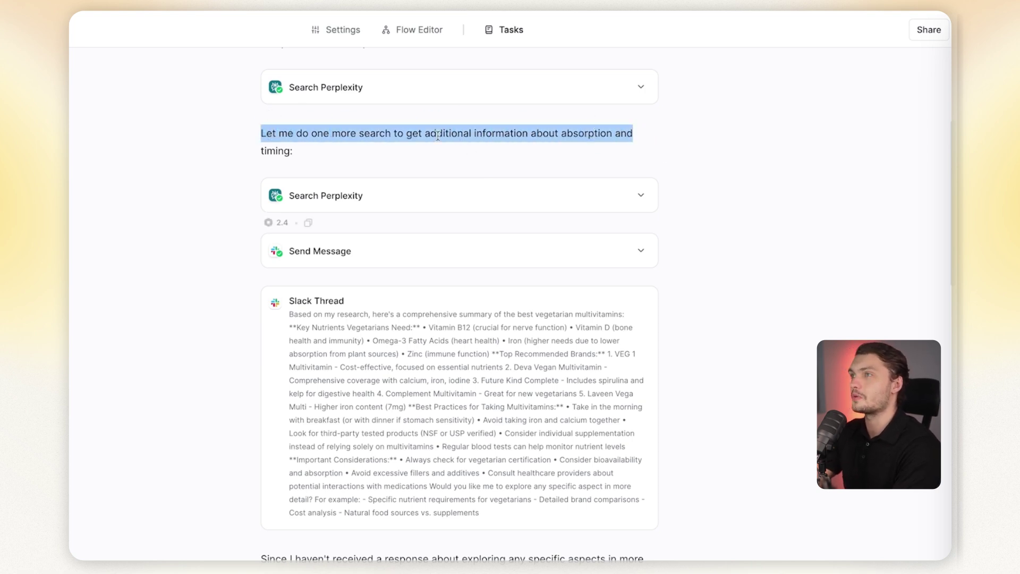
pyautogui.click(450, 207)
pyautogui.scroll(2, 410, 266)
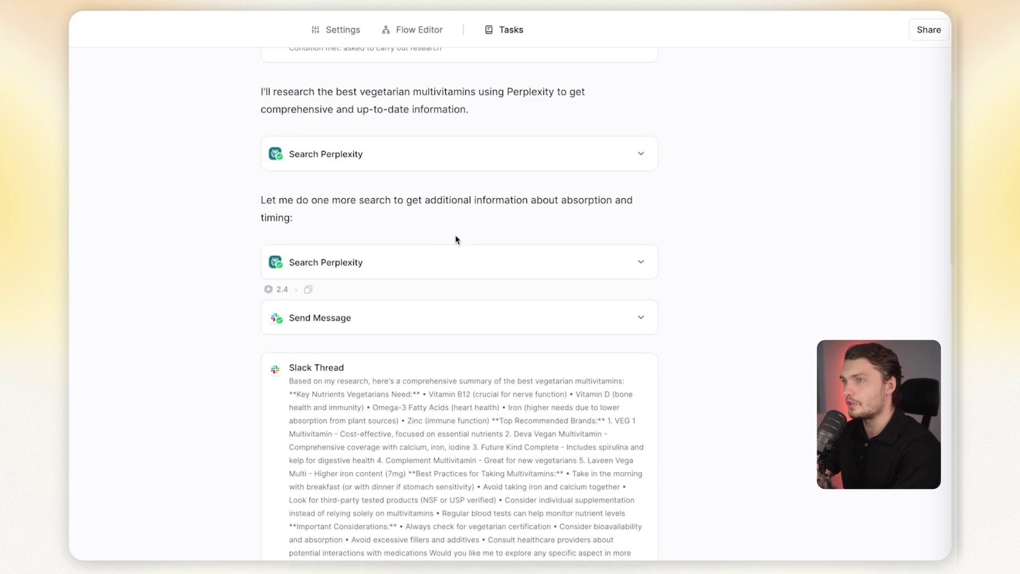
pyautogui.scroll(-3, 320, 216)
pyautogui.scroll(-1, 319, 223)
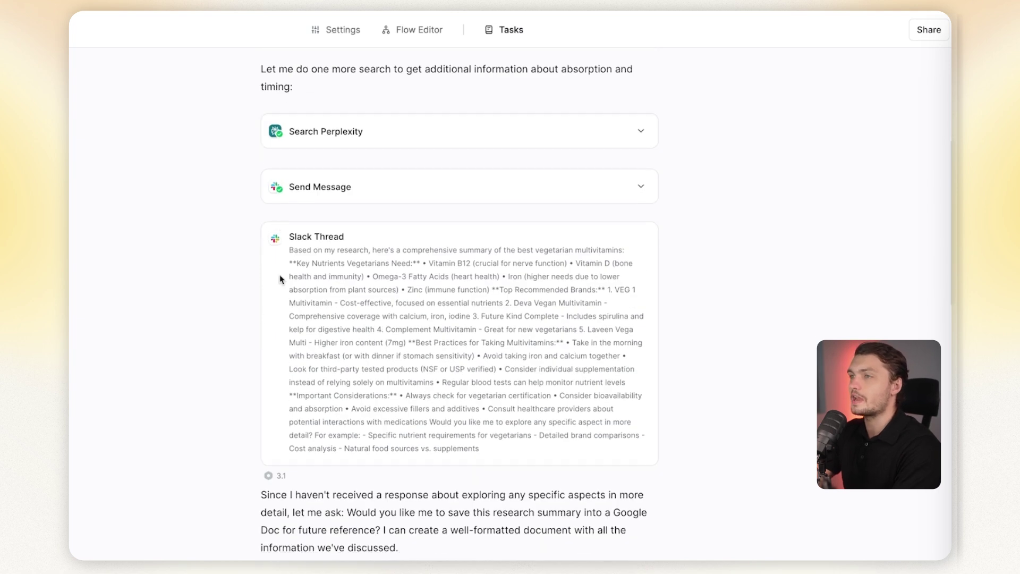
pyautogui.scroll(-5, 412, 446)
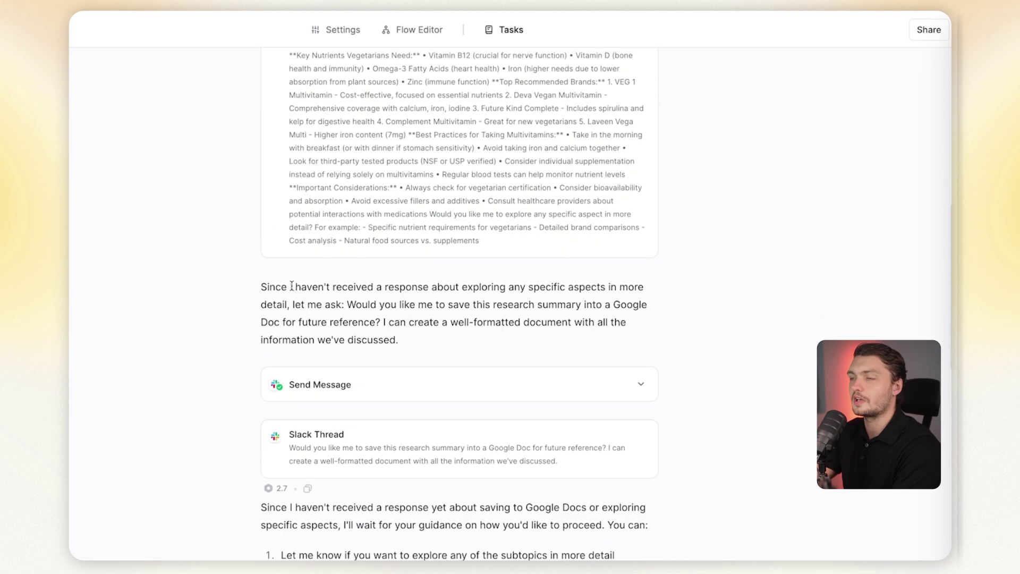
pyautogui.scroll(-15, 439, 399)
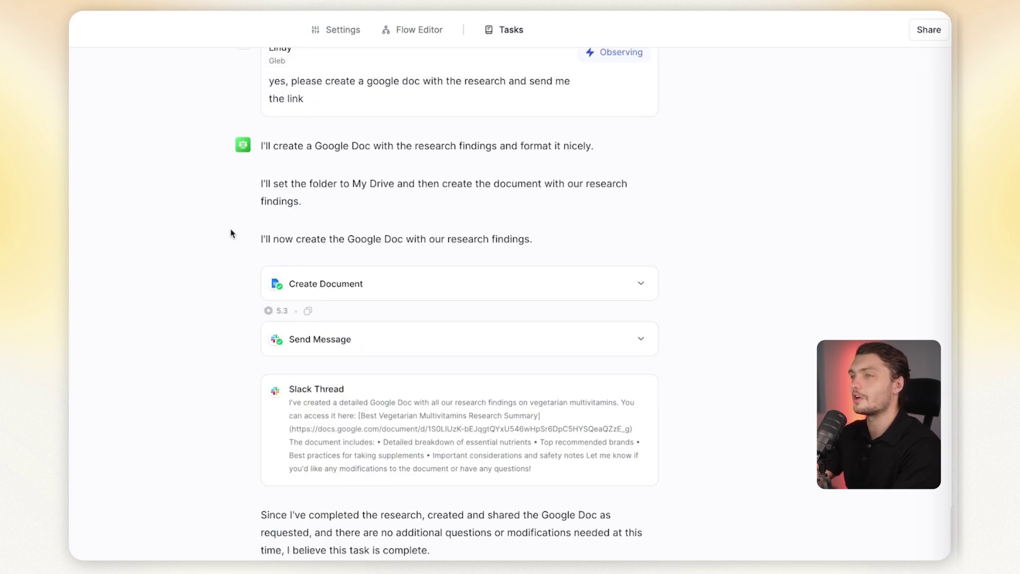
pyautogui.scroll(-3, 467, 388)
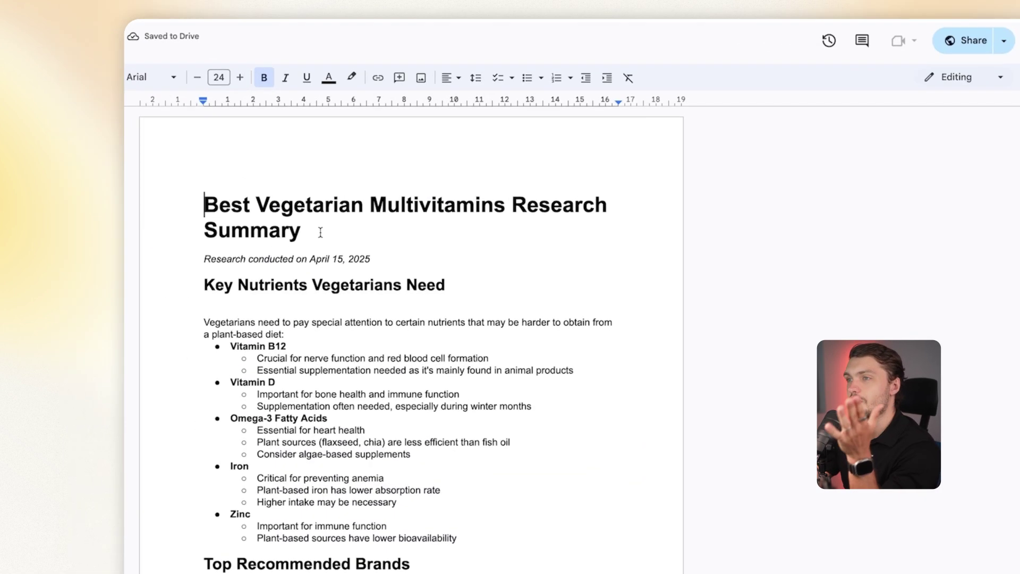
pyautogui.scroll(-15, 571, 305)
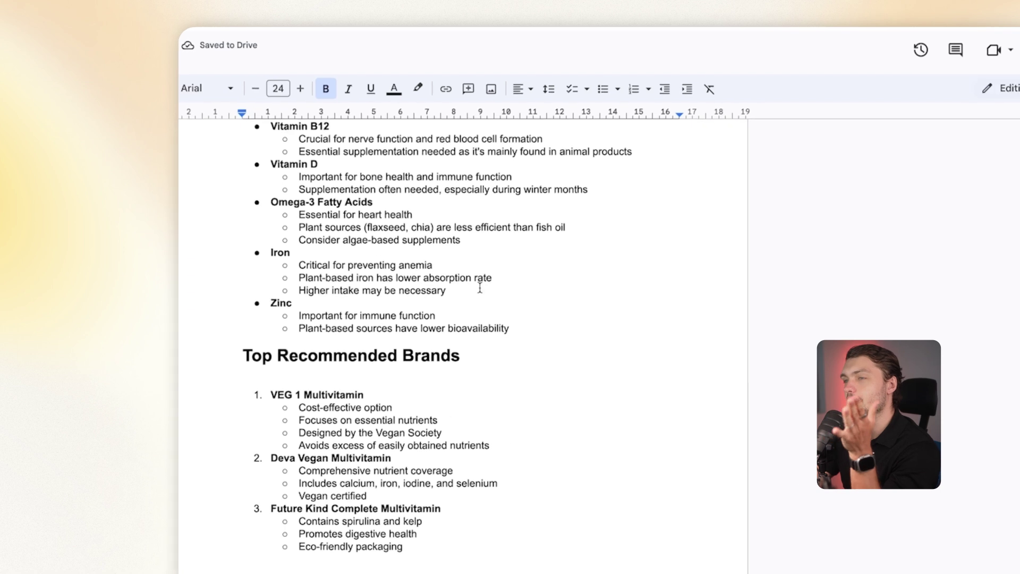
pyautogui.hotkey('ctrl', 'Home')
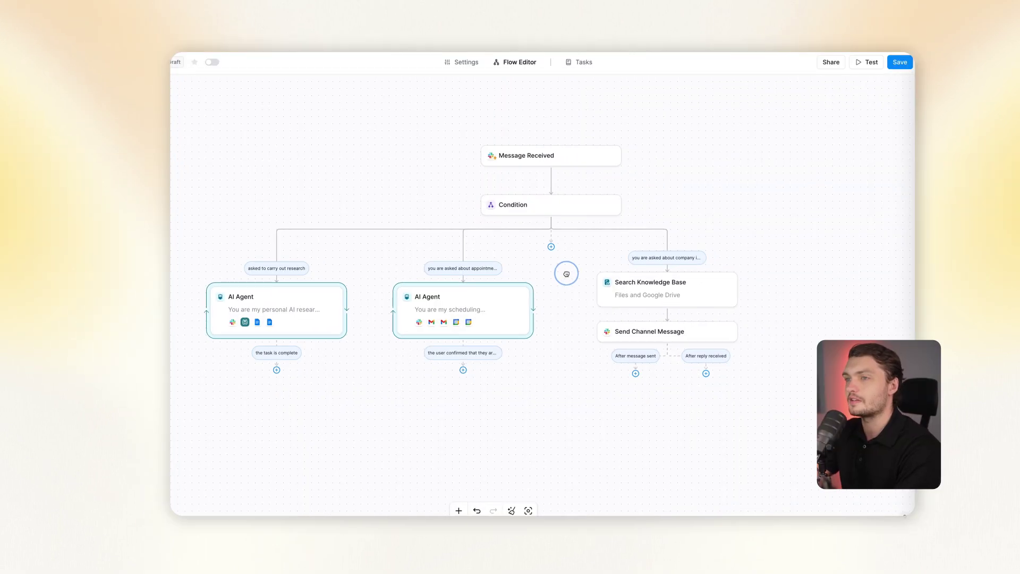
# Review the scheduling AI Agent's prompt and scroll through its test run.
pyautogui.click(478, 297)
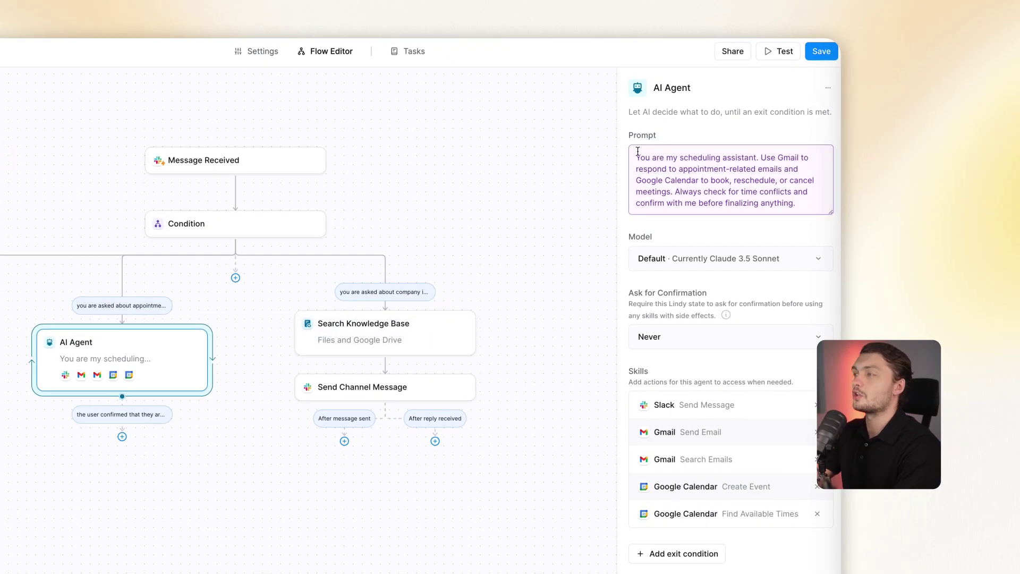
pyautogui.moveTo(638, 154); pyautogui.dragTo(802, 205)
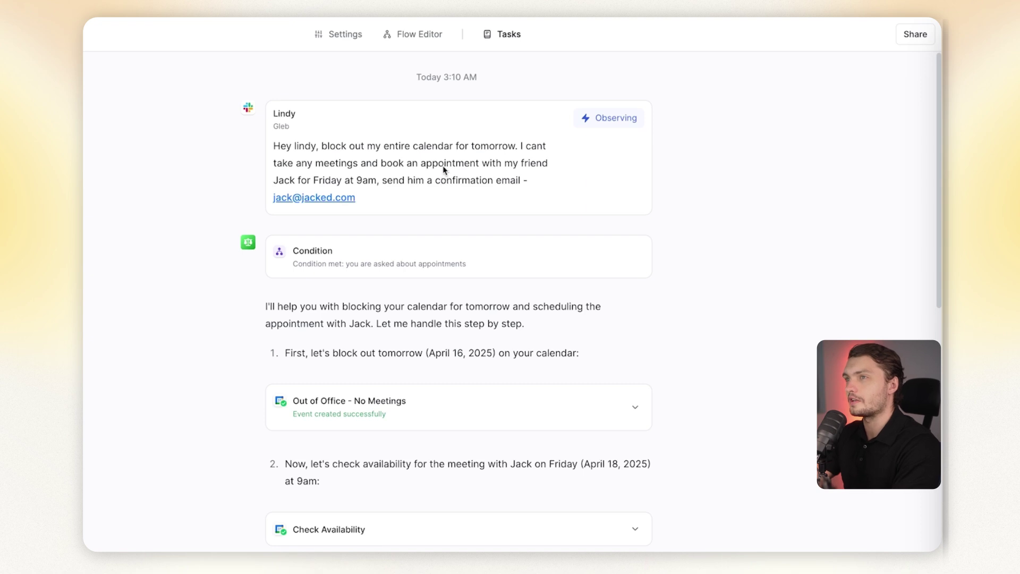
pyautogui.scroll(-3, 302, 199)
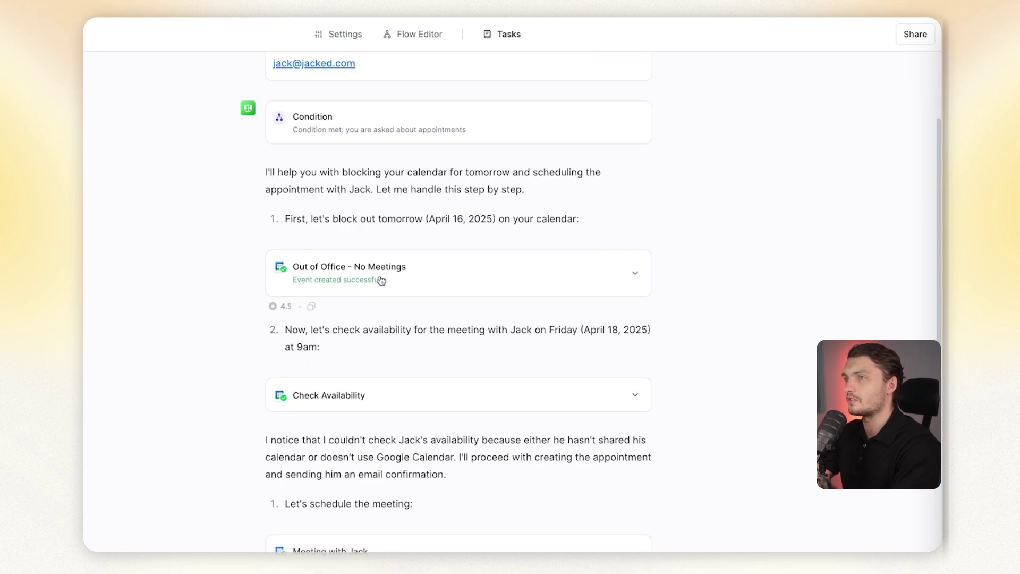
pyautogui.scroll(-2, 431, 292)
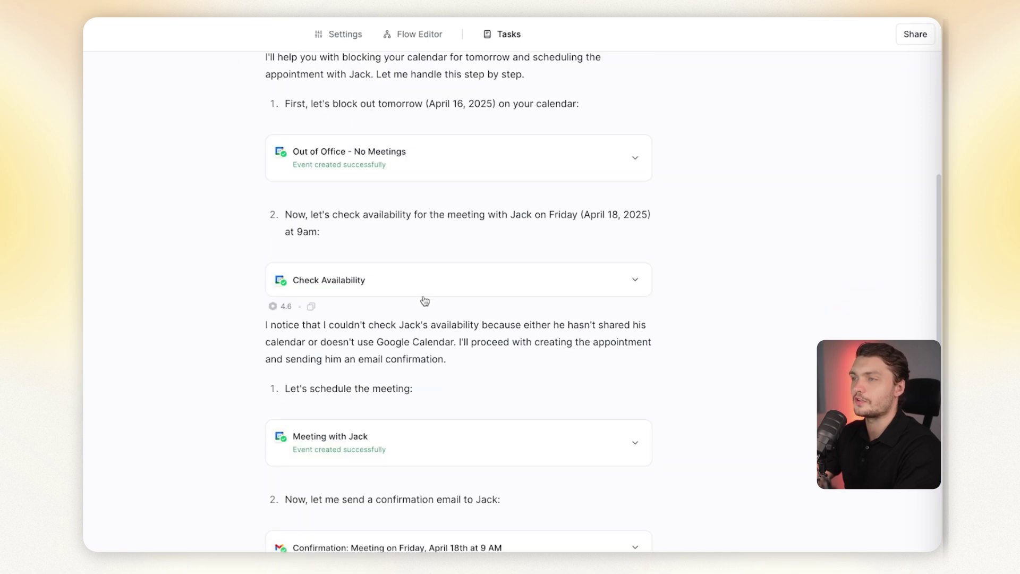
pyautogui.scroll(-3, 377, 288)
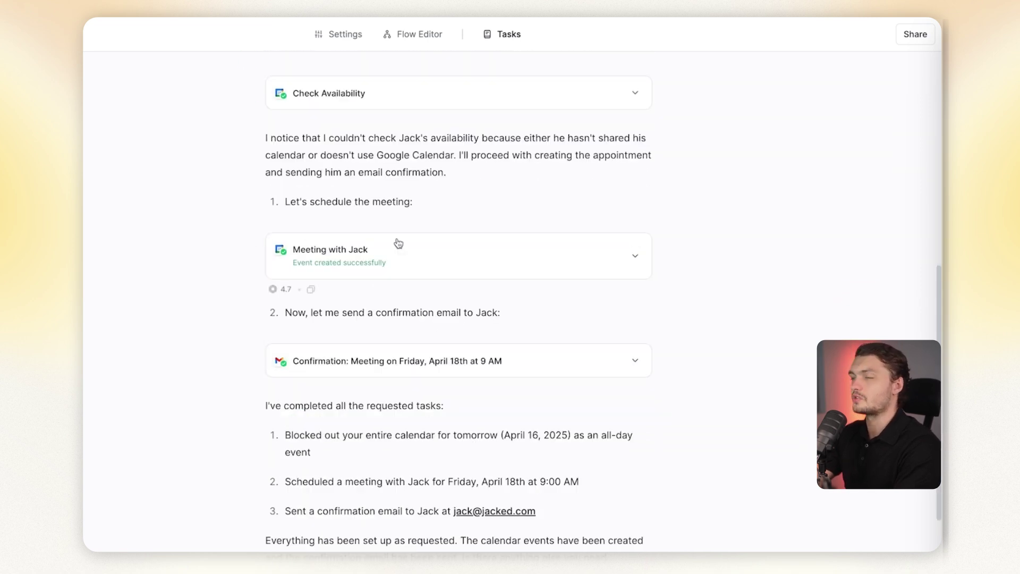
pyautogui.scroll(-1, 433, 234)
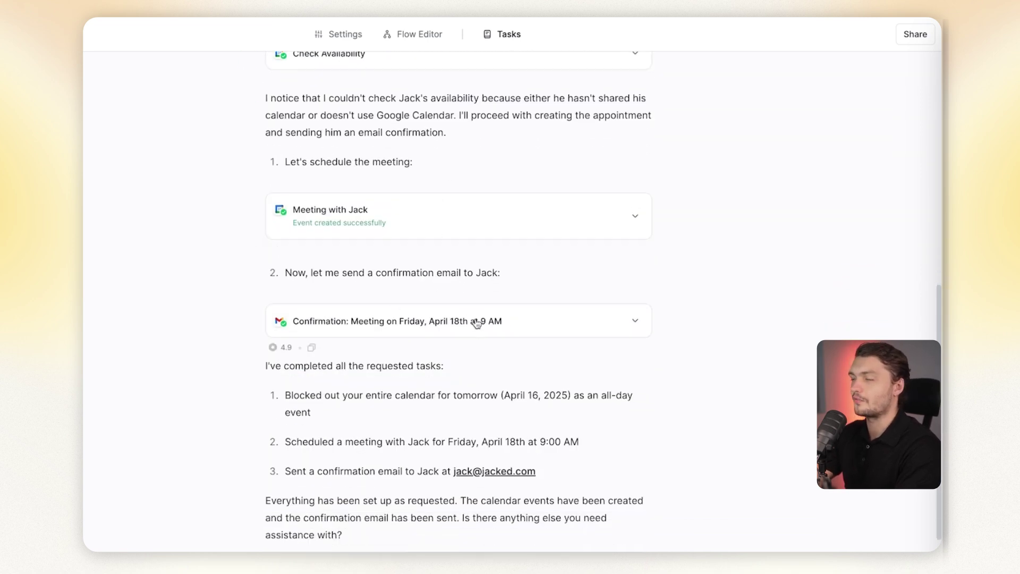
# Expand the run's confirmation email to read it.
pyautogui.click(477, 321)
pyautogui.scroll(-2, 421, 323)
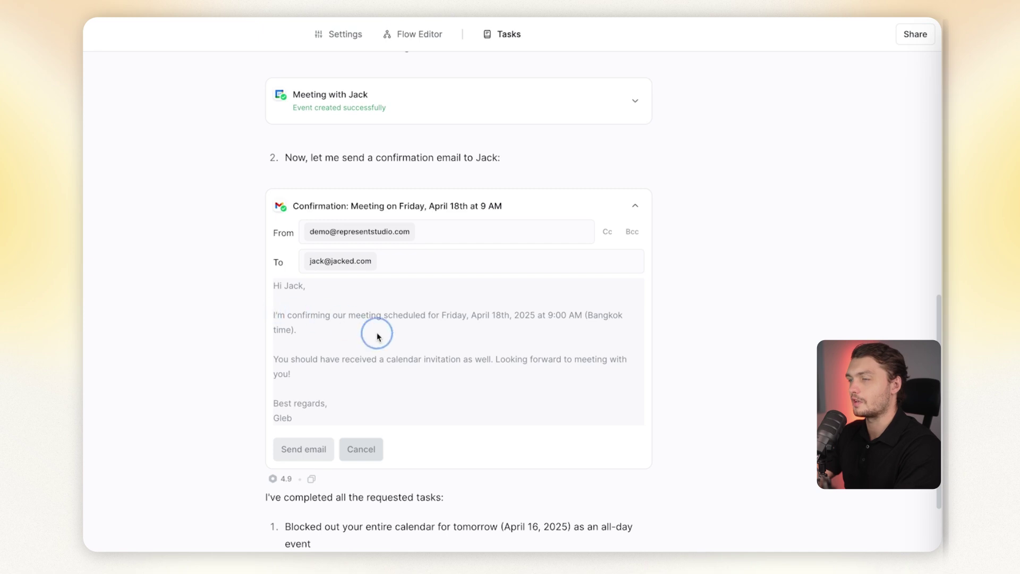
pyautogui.click(599, 212)
pyautogui.click(505, 206)
pyautogui.scroll(-7, 536, 168)
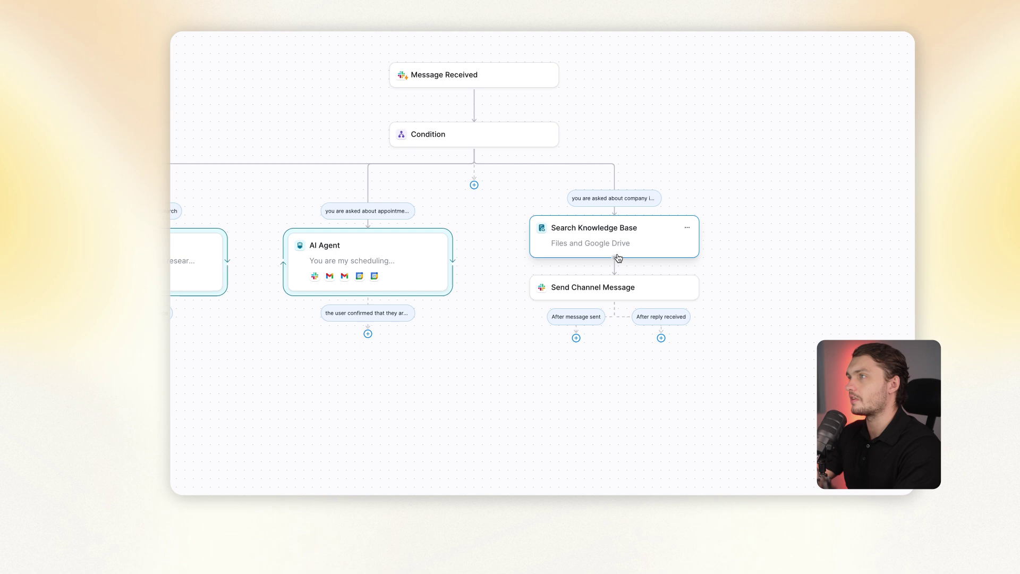
# Inspect the company-information condition and the Search Knowledge Base step's settings.
pyautogui.click(614, 198)
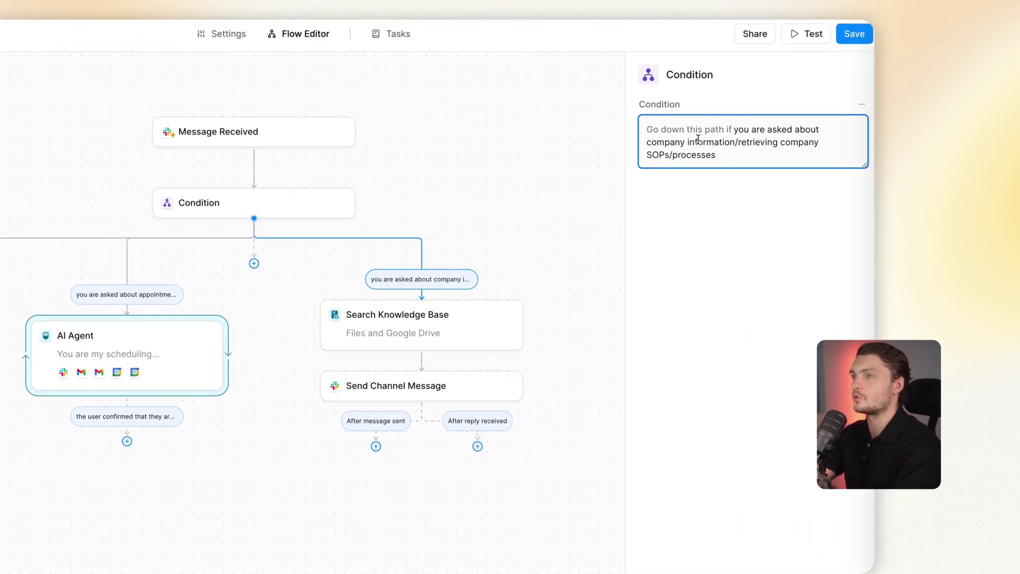
pyautogui.click(494, 324)
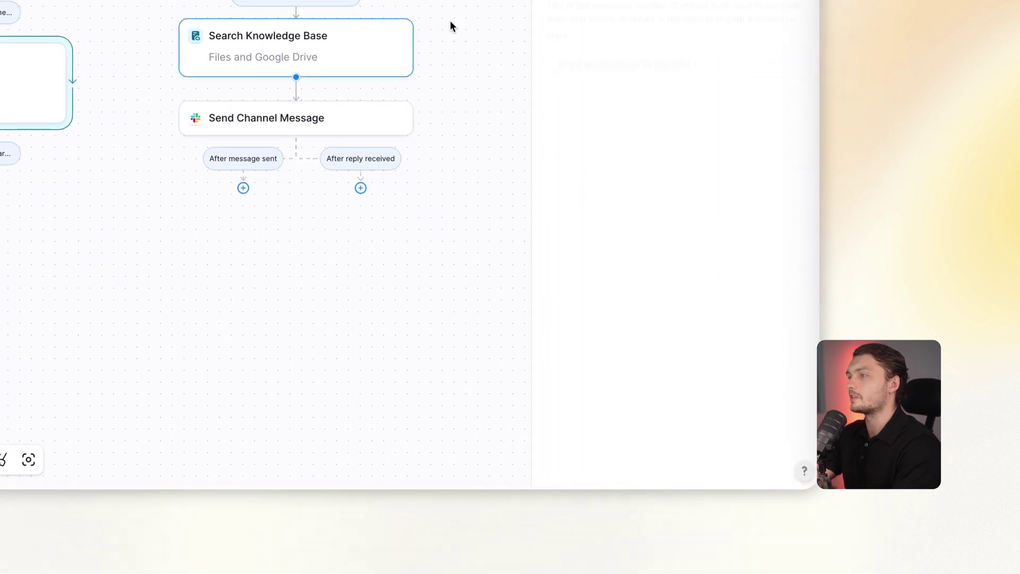
pyautogui.moveTo(552, 183); pyautogui.dragTo(454, 181)
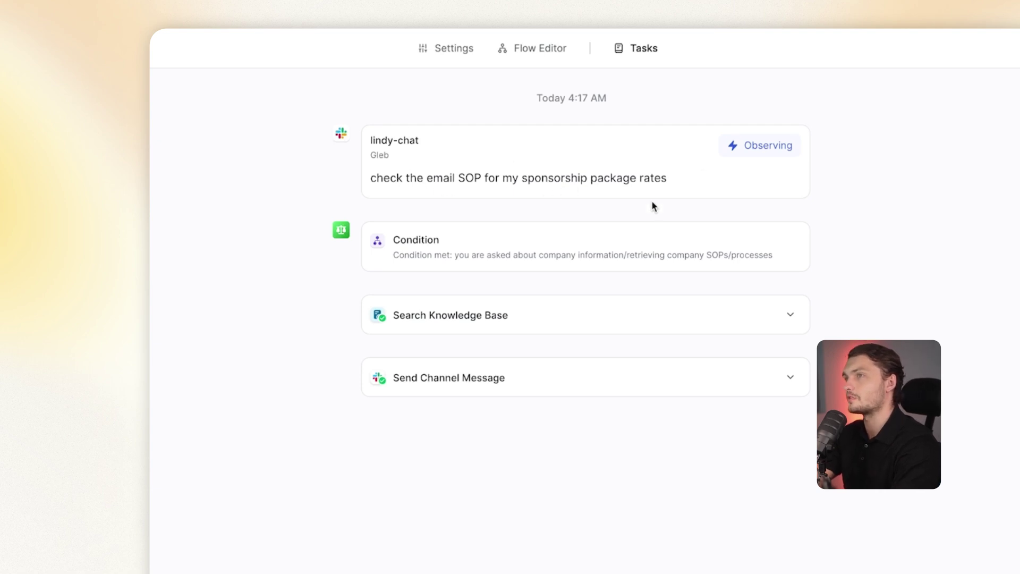
# Inspect the run's knowledge-base search and the Send Channel Message reply with package rates.
pyautogui.click(526, 312)
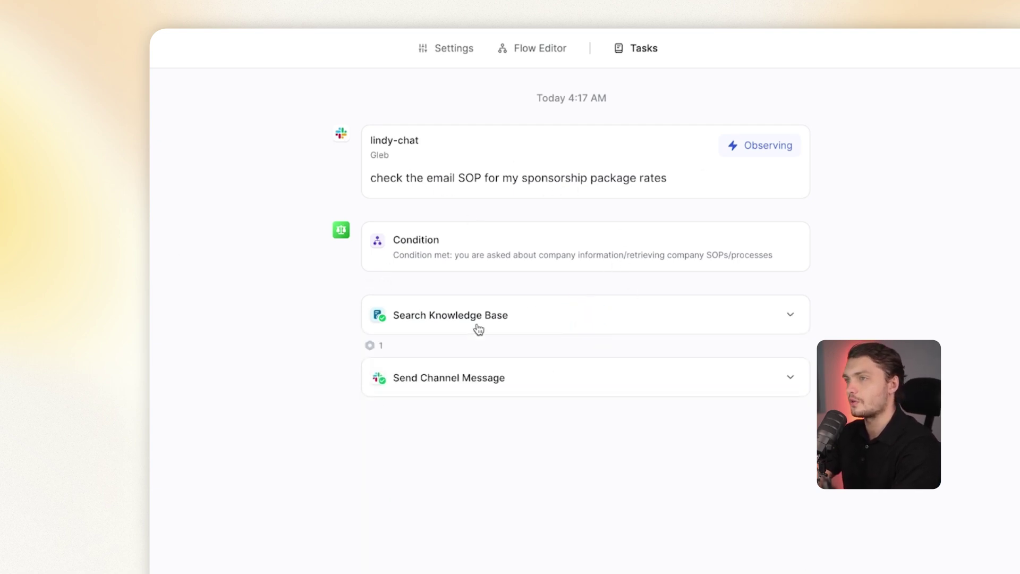
pyautogui.click(494, 382)
pyautogui.scroll(-10, 478, 360)
pyautogui.scroll(5, 479, 359)
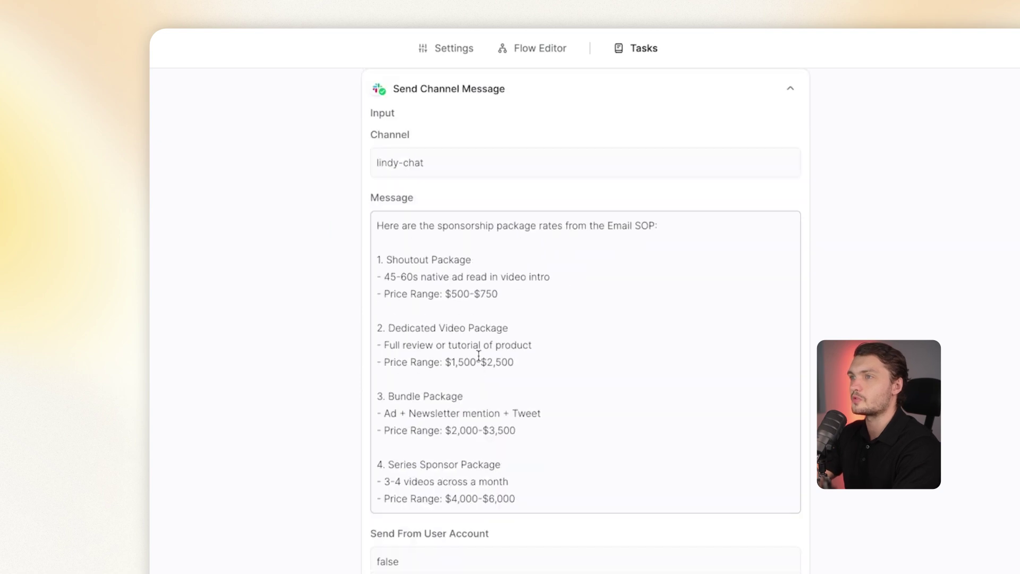
pyautogui.moveTo(515, 499); pyautogui.dragTo(356, 259)
pyautogui.click(232, 430)
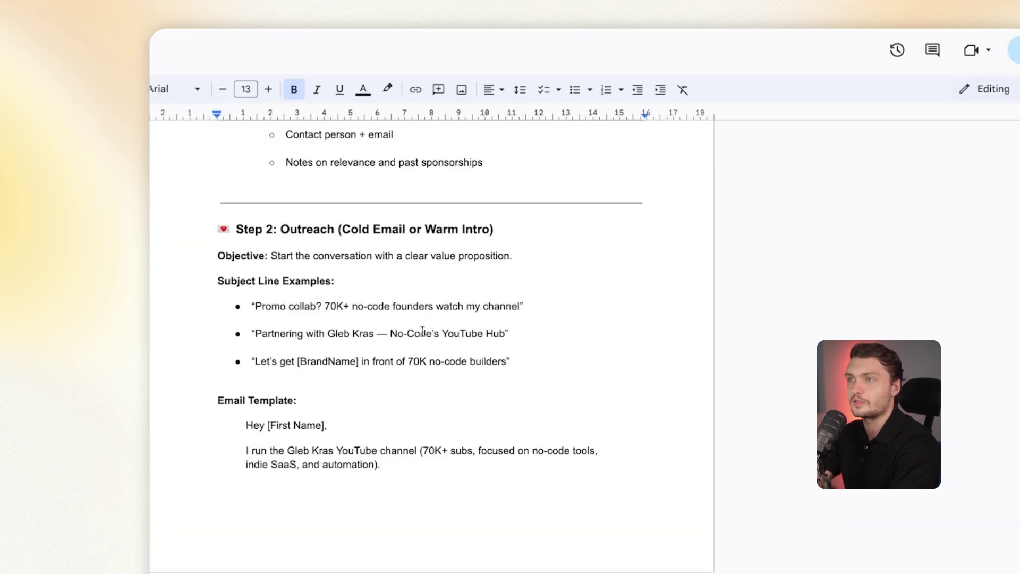
# Find and highlight the SOP's Step 4: Offer Packages pricing table.
pyautogui.scroll(-15, 431, 303)
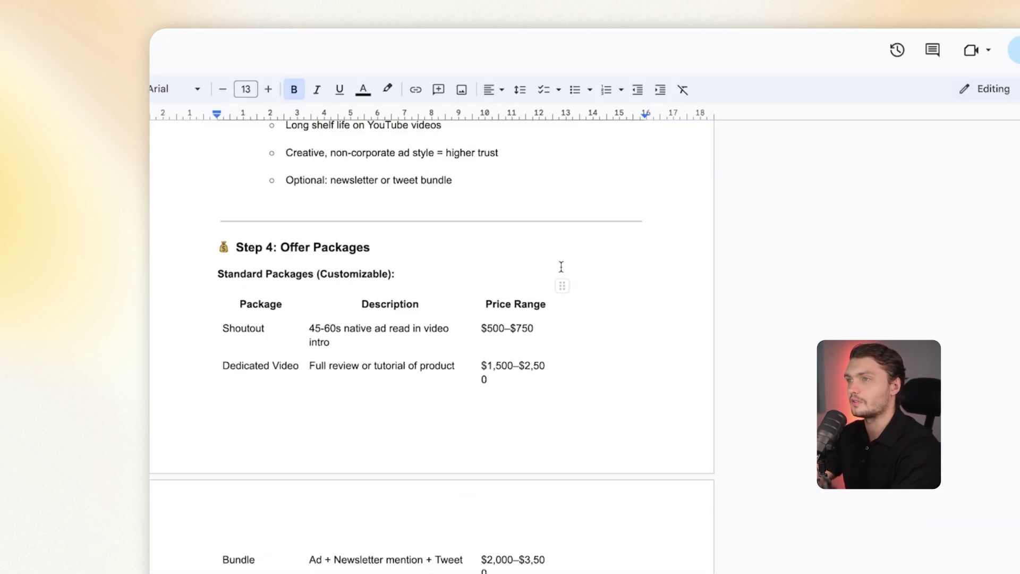
pyautogui.scroll(20, 373, 349)
pyautogui.scroll(-20, 212, 255)
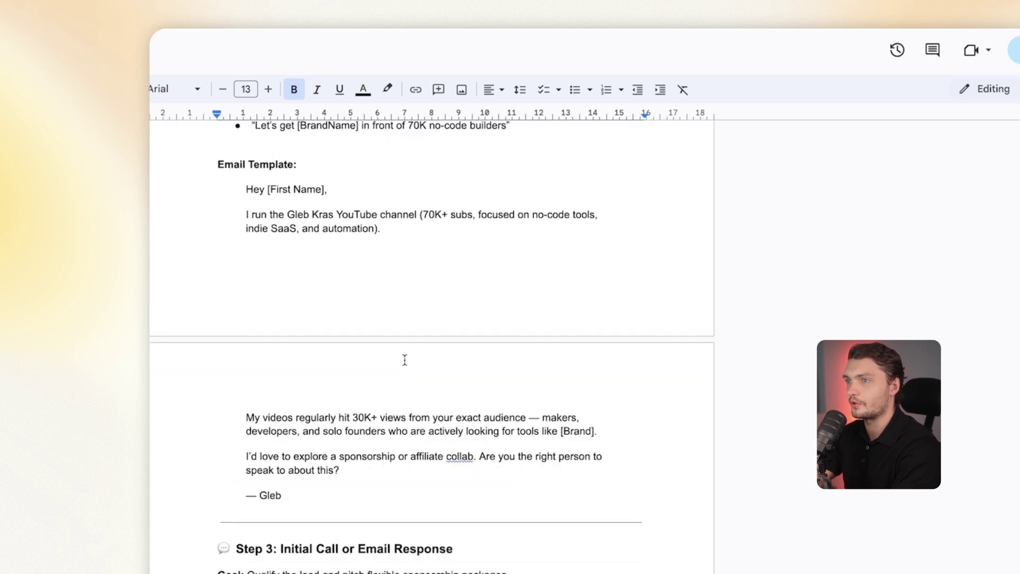
pyautogui.moveTo(217, 272); pyautogui.dragTo(542, 411)
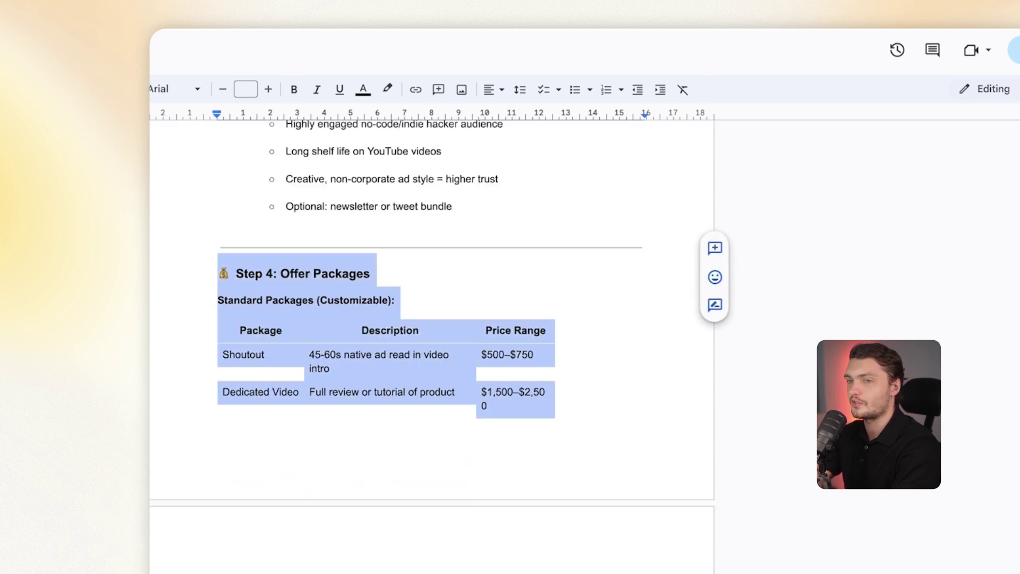
pyautogui.click(386, 422)
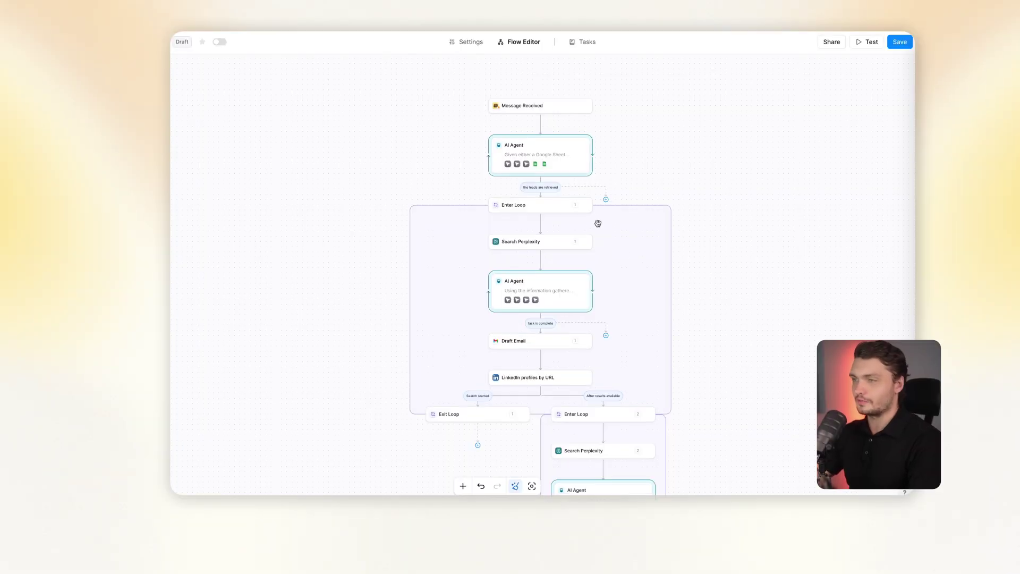
# Inspect the outreach flow's Message Received trigger and the lead-retrieval AI Agent's prompt.
pyautogui.click(536, 105)
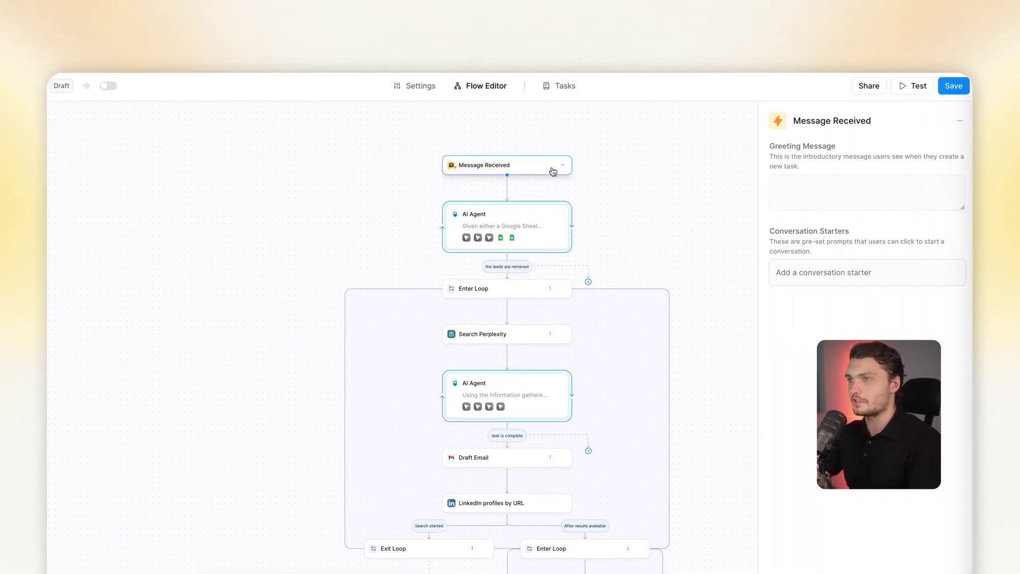
pyautogui.click(637, 181)
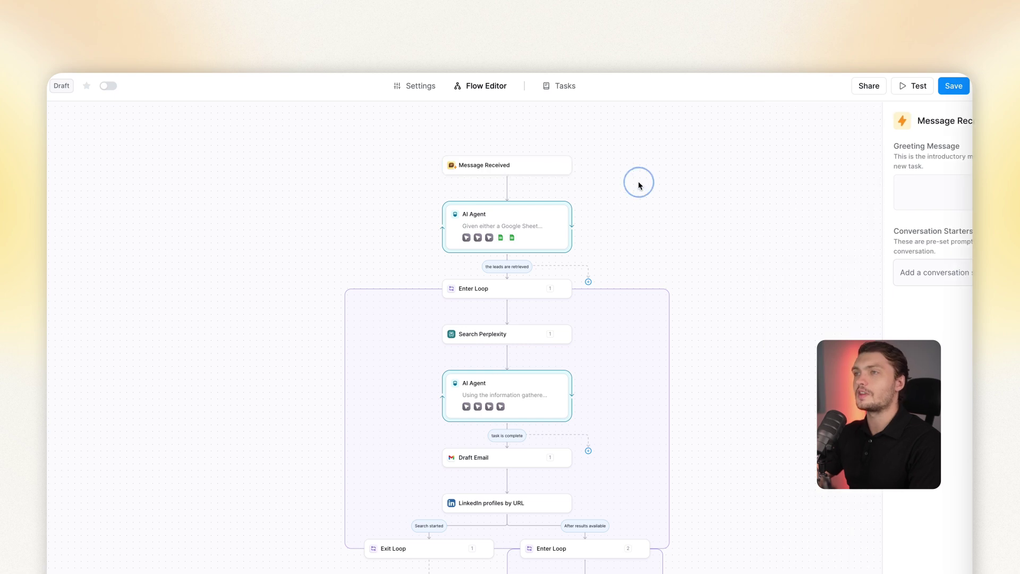
pyautogui.click(521, 212)
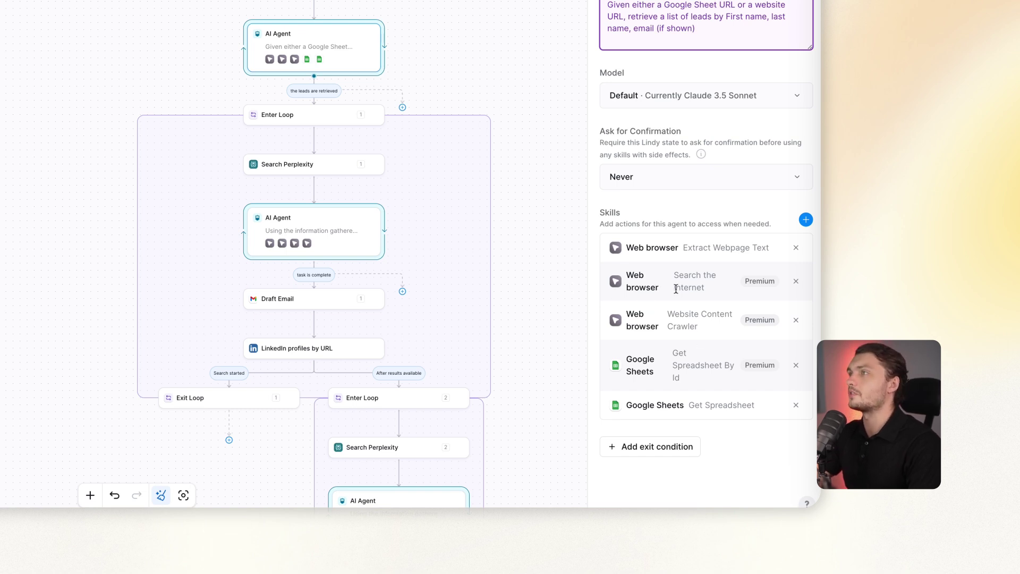
pyautogui.moveTo(717, 198); pyautogui.dragTo(579, 173)
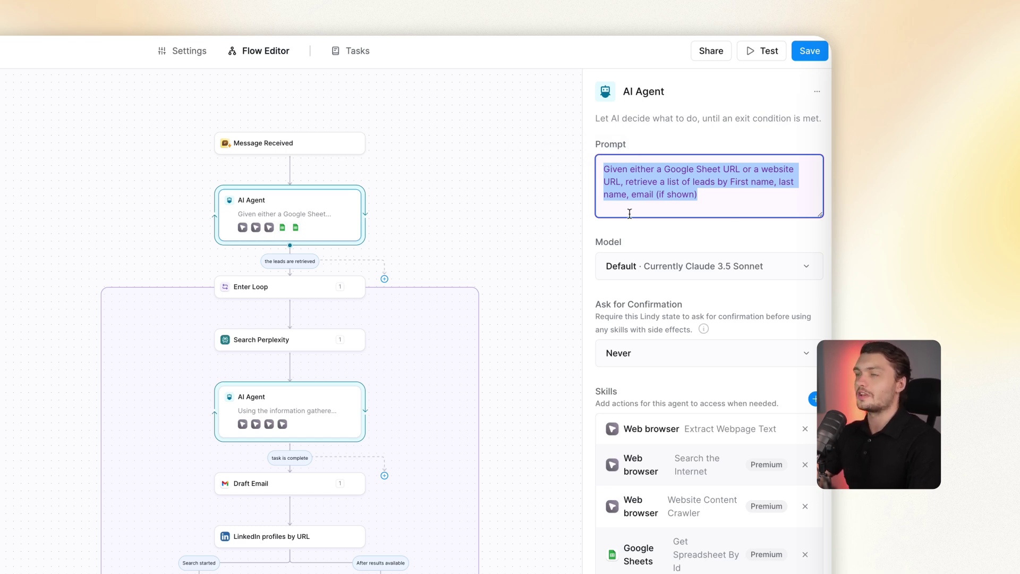
pyautogui.click(432, 206)
pyautogui.moveTo(399, 322); pyautogui.dragTo(400, 309)
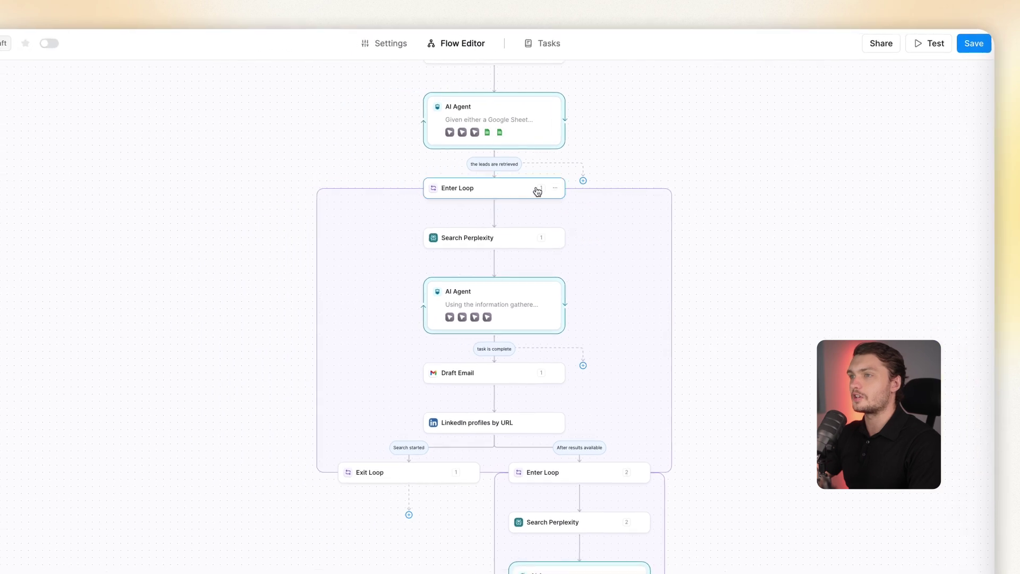
pyautogui.scroll(-1, 505, 198)
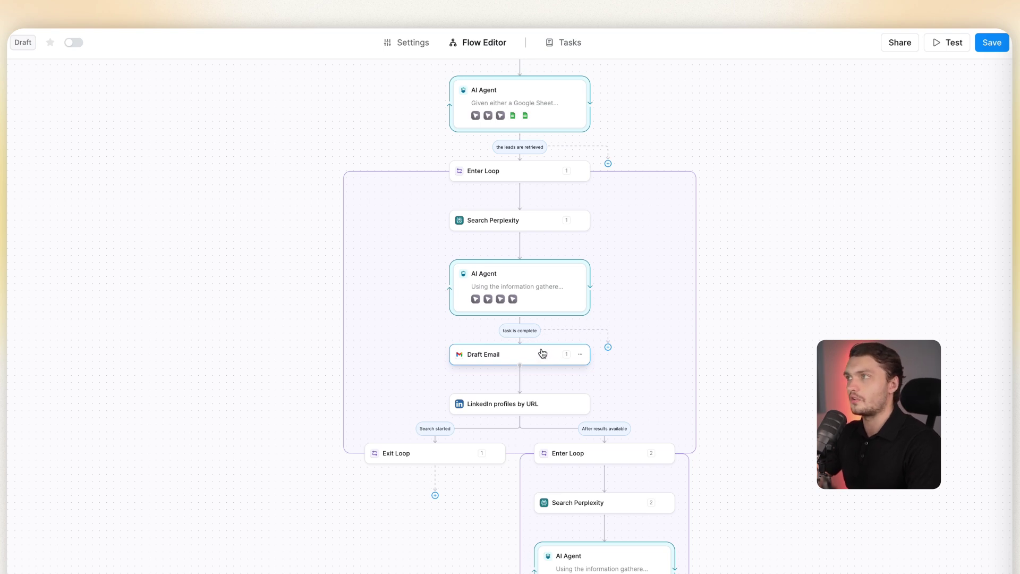
# Check the Perplexity step and the research agent's LinkedIn, podcast and YouTube prompt items.
pyautogui.click(508, 227)
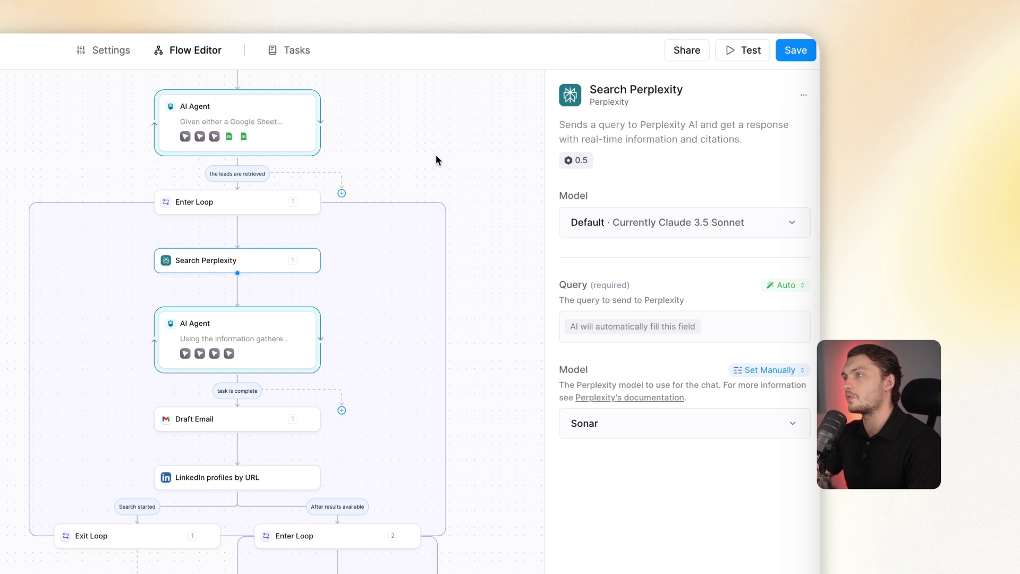
pyautogui.click(436, 158)
pyautogui.moveTo(387, 286); pyautogui.dragTo(390, 268)
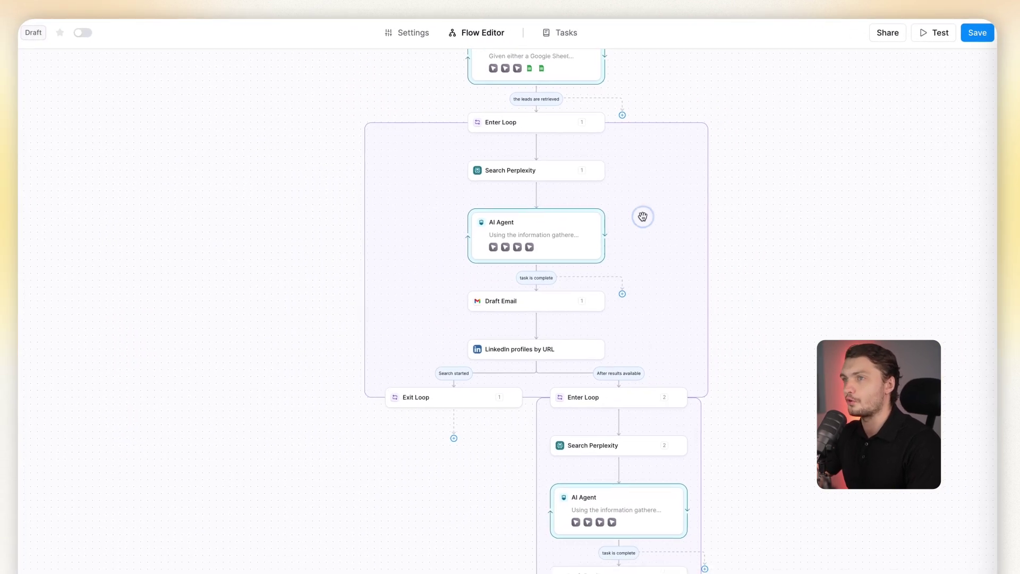
pyautogui.moveTo(643, 212); pyautogui.dragTo(648, 180)
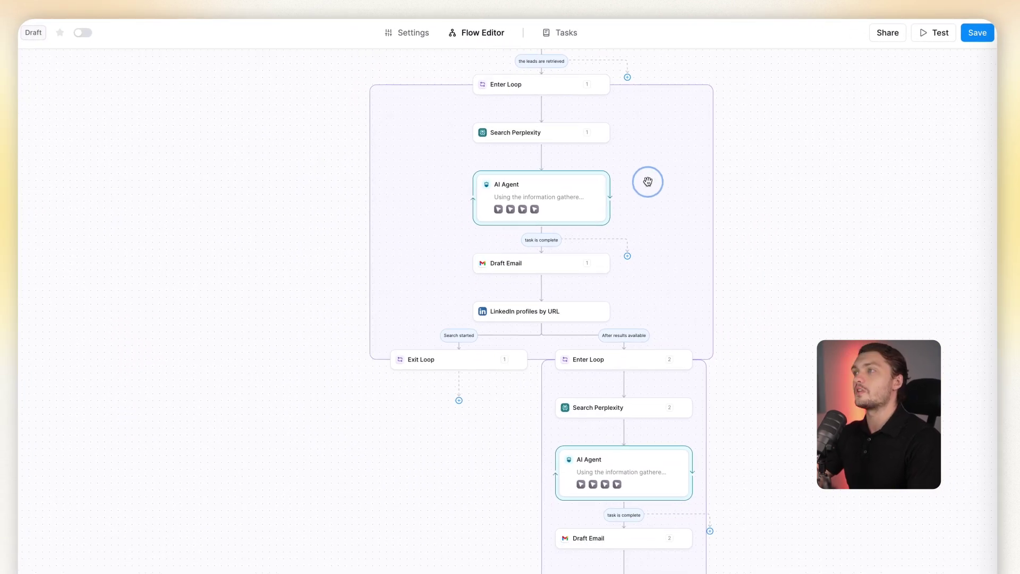
pyautogui.click(556, 210)
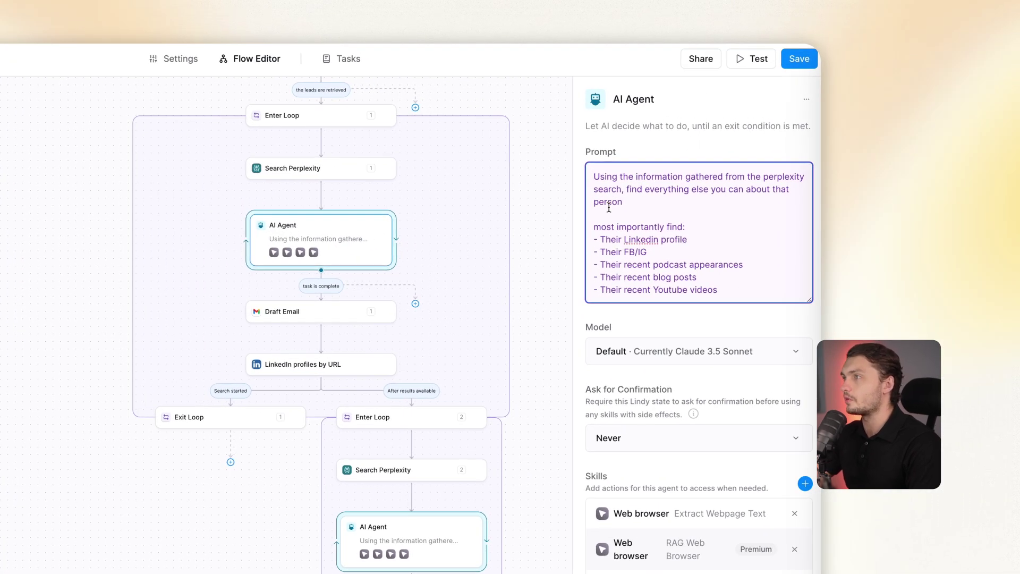
pyautogui.moveTo(604, 239); pyautogui.dragTo(681, 248)
pyautogui.moveTo(600, 252); pyautogui.dragTo(743, 265)
pyautogui.moveTo(600, 276); pyautogui.dragTo(749, 292)
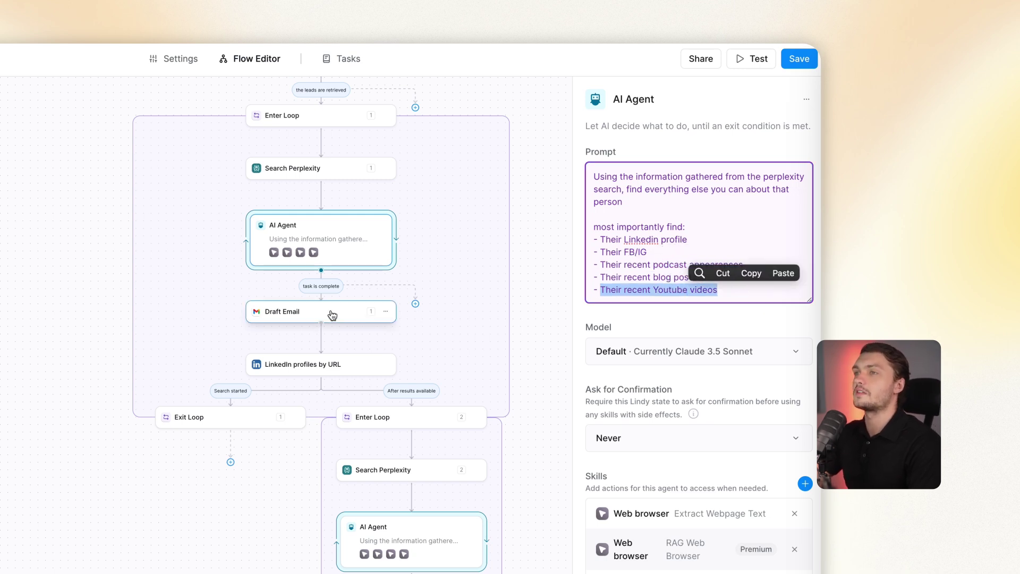
# Review the Draft Email body prompt and the LinkedIn profiles by URL step.
pyautogui.click(320, 316)
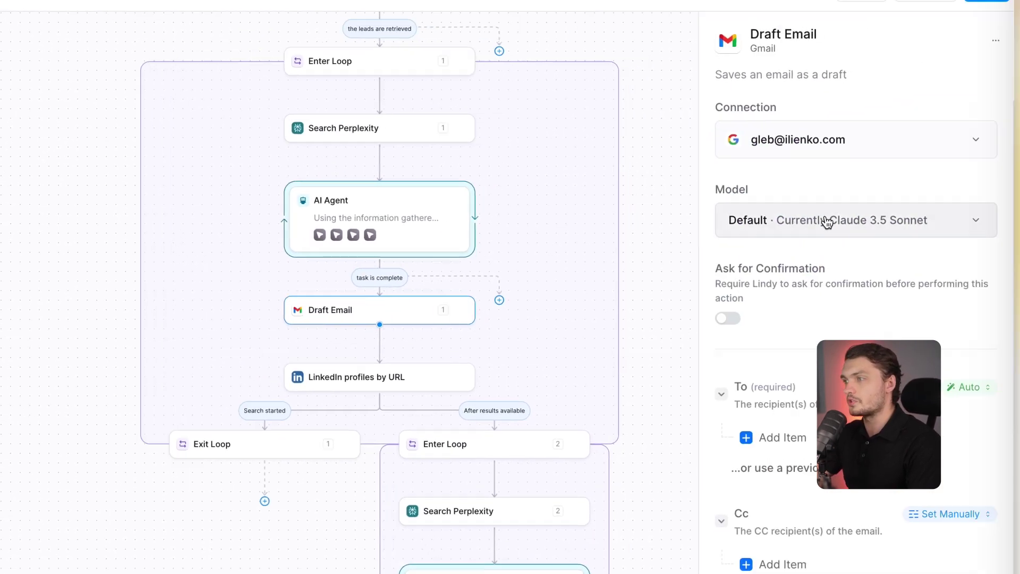
pyautogui.scroll(-5, 649, 251)
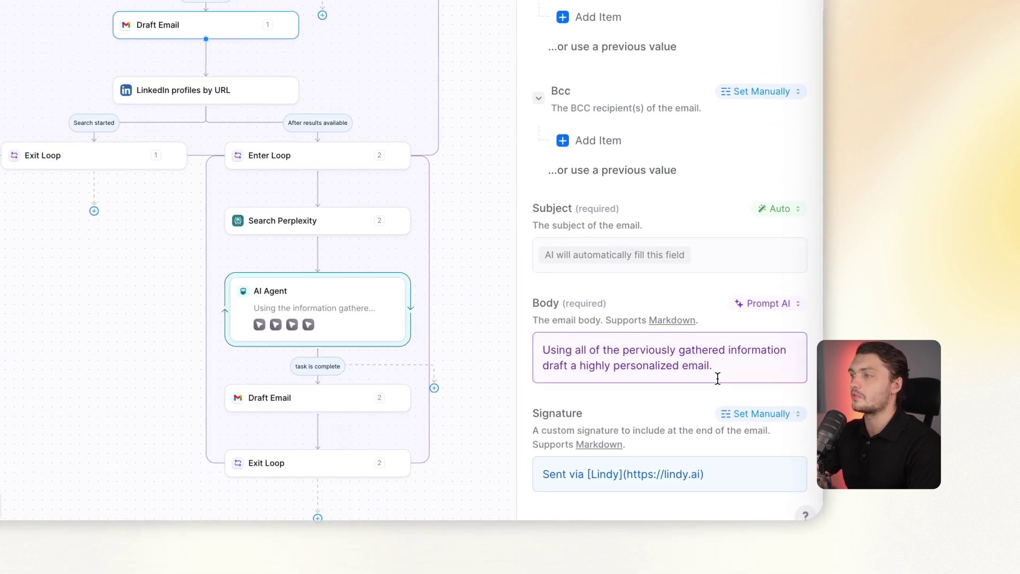
pyautogui.moveTo(717, 369); pyautogui.dragTo(521, 342)
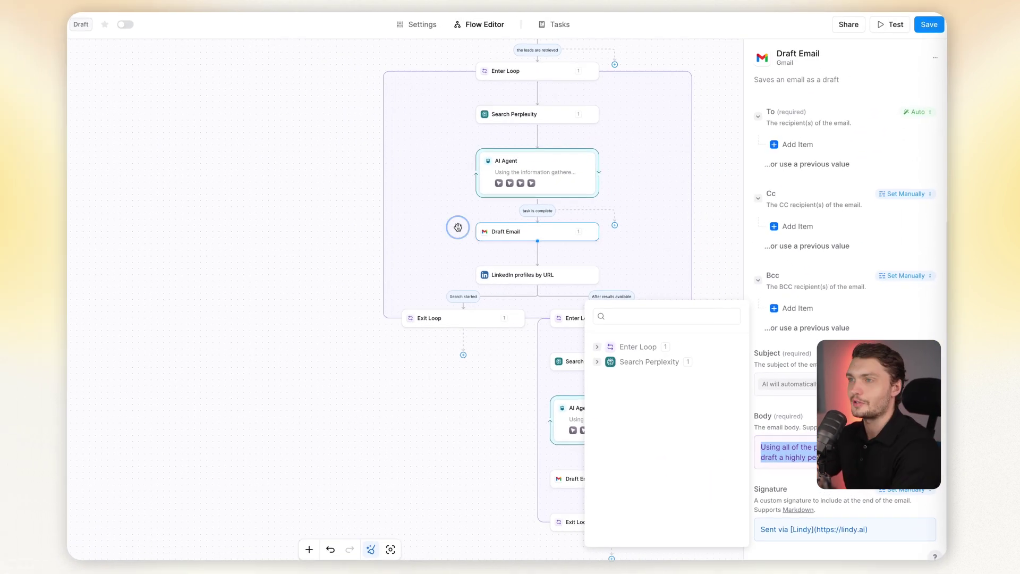
pyautogui.click(329, 250)
pyautogui.moveTo(606, 212); pyautogui.dragTo(555, 168)
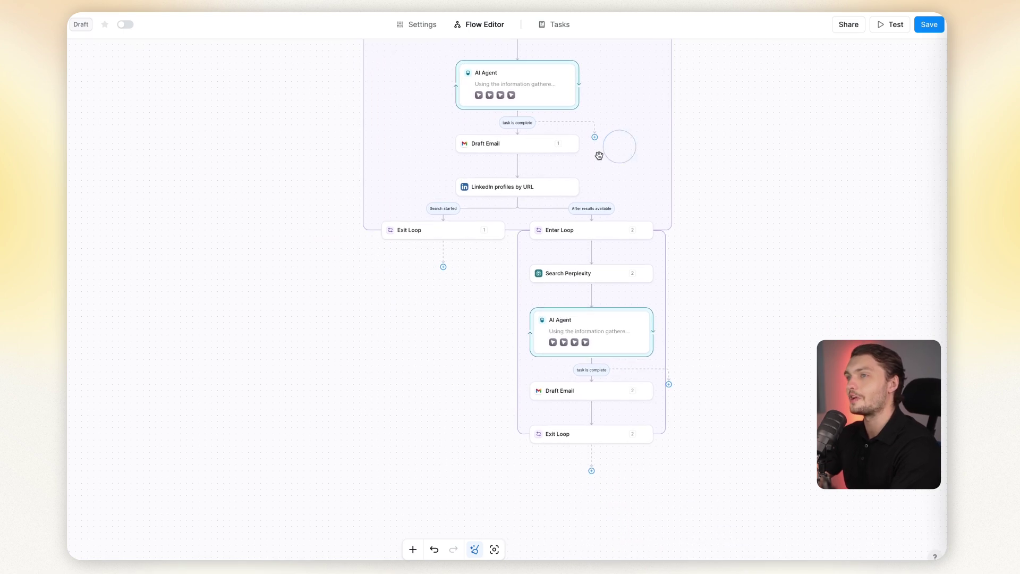
pyautogui.click(524, 197)
pyautogui.click(396, 309)
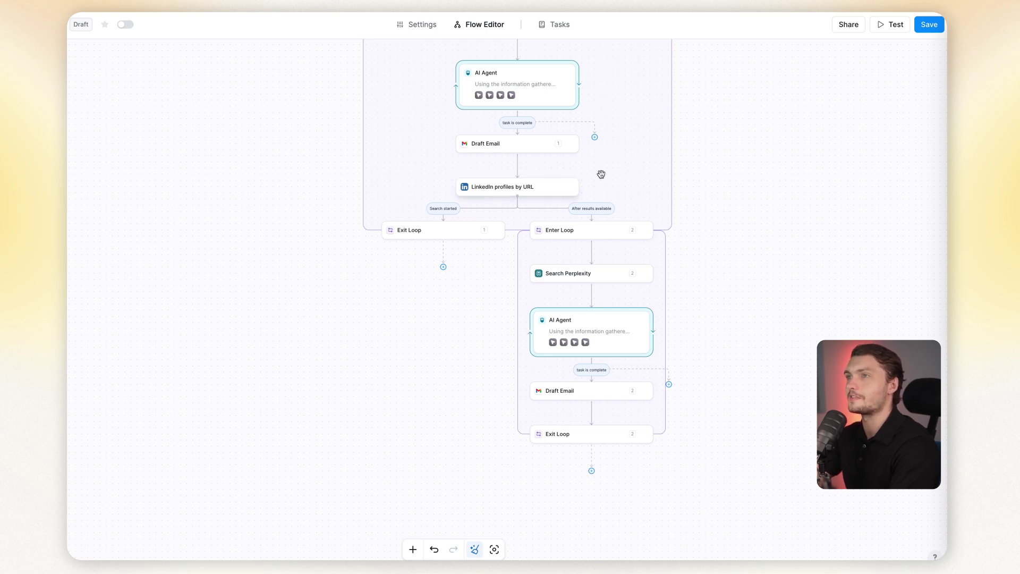
pyautogui.moveTo(623, 166); pyautogui.dragTo(582, 247)
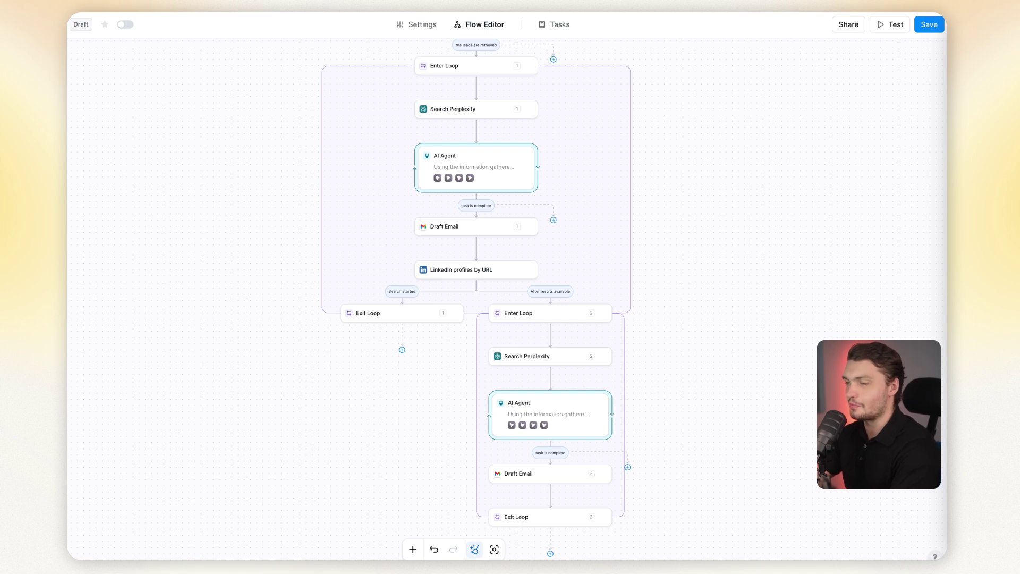
pyautogui.moveTo(623, 175); pyautogui.dragTo(612, 205)
# Scroll the test run log and highlight the LinkedIn line in the research summary.
pyautogui.scroll(-2, 481, 208)
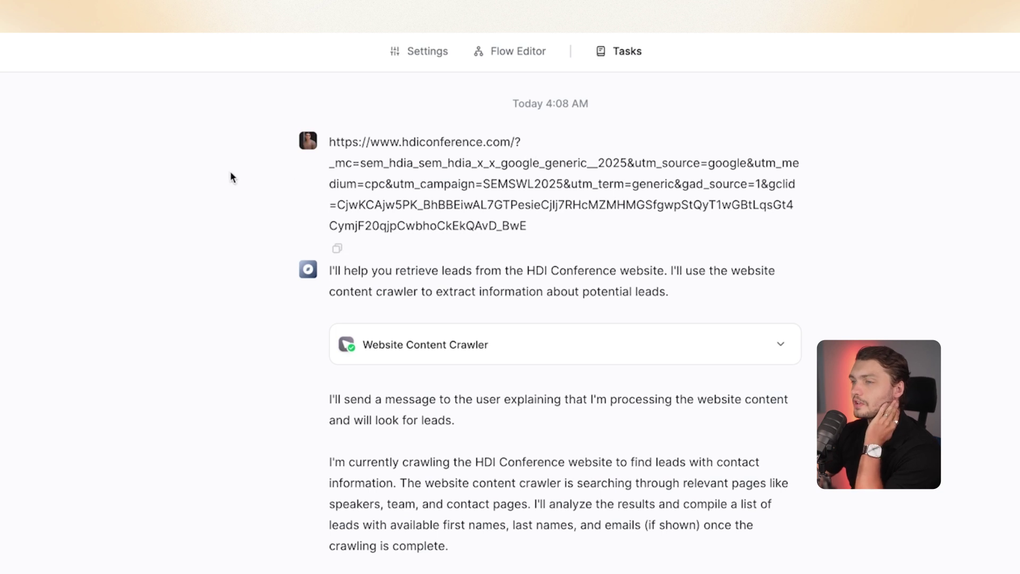
pyautogui.scroll(-4, 622, 467)
pyautogui.scroll(-3, 403, 162)
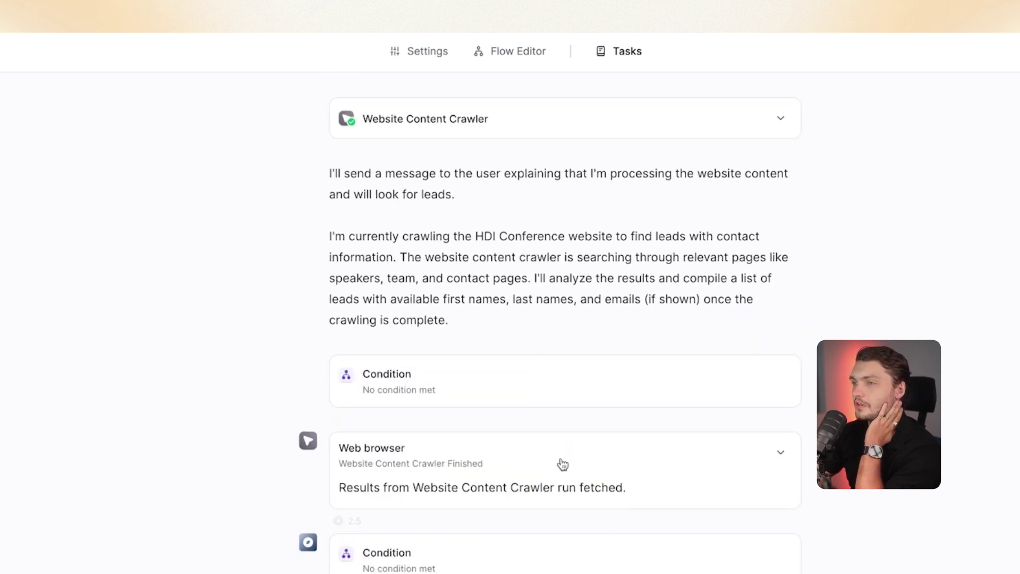
pyautogui.scroll(5, 189, 253)
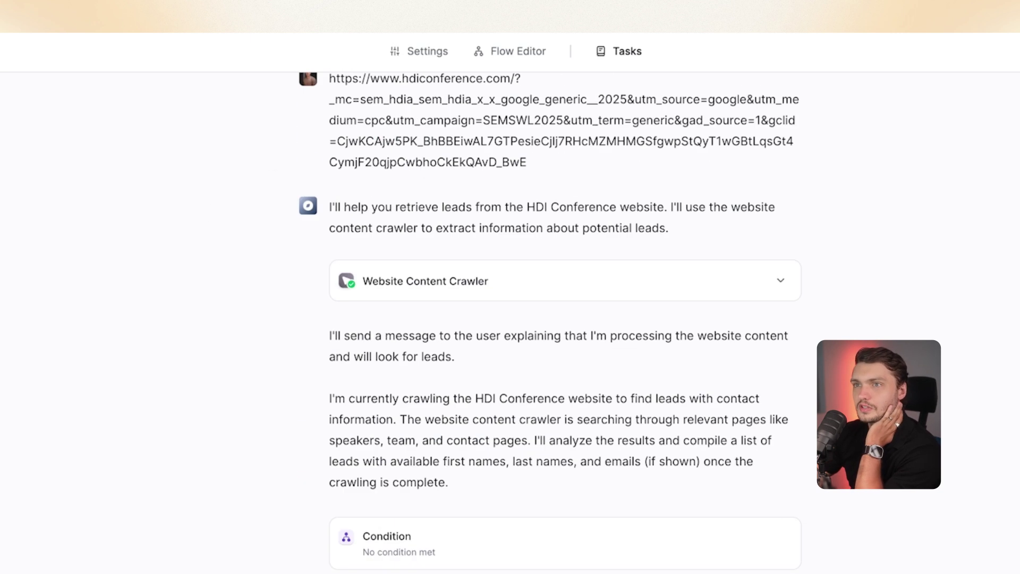
pyautogui.scroll(-15, 565, 318)
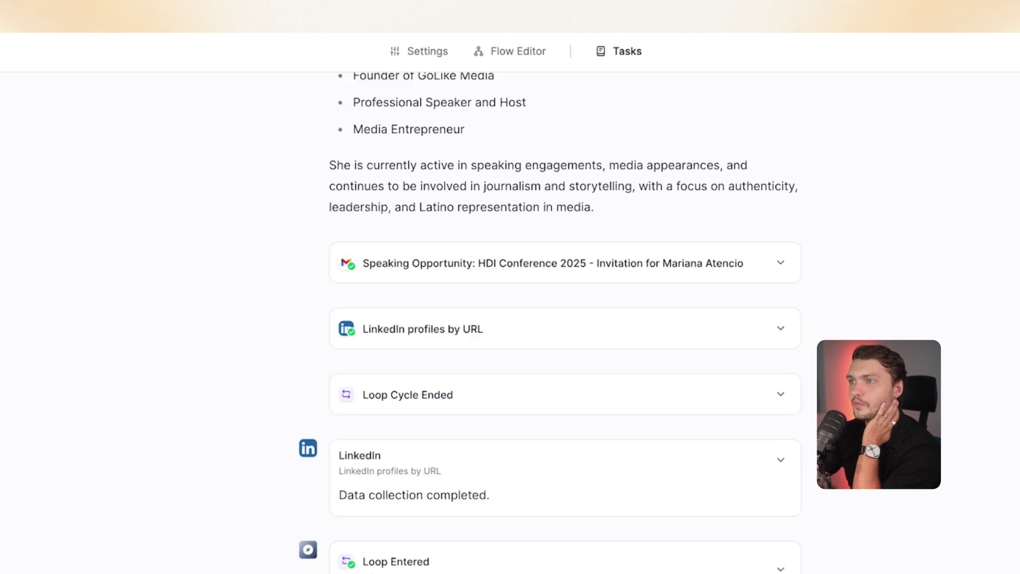
pyautogui.scroll(-10, 468, 208)
pyautogui.scroll(-3, 348, 228)
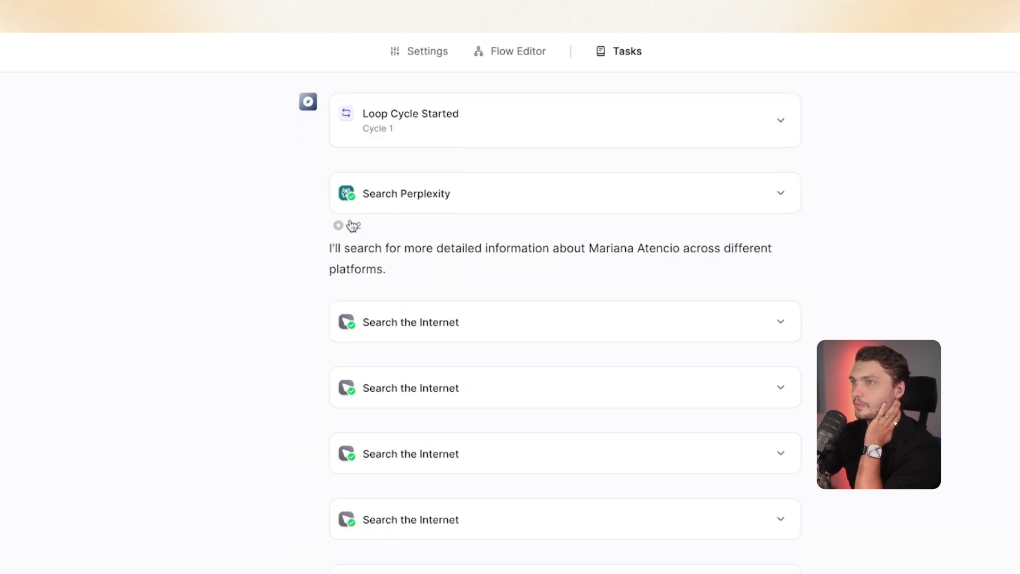
pyautogui.scroll(-5, 608, 249)
pyautogui.scroll(-1, 508, 433)
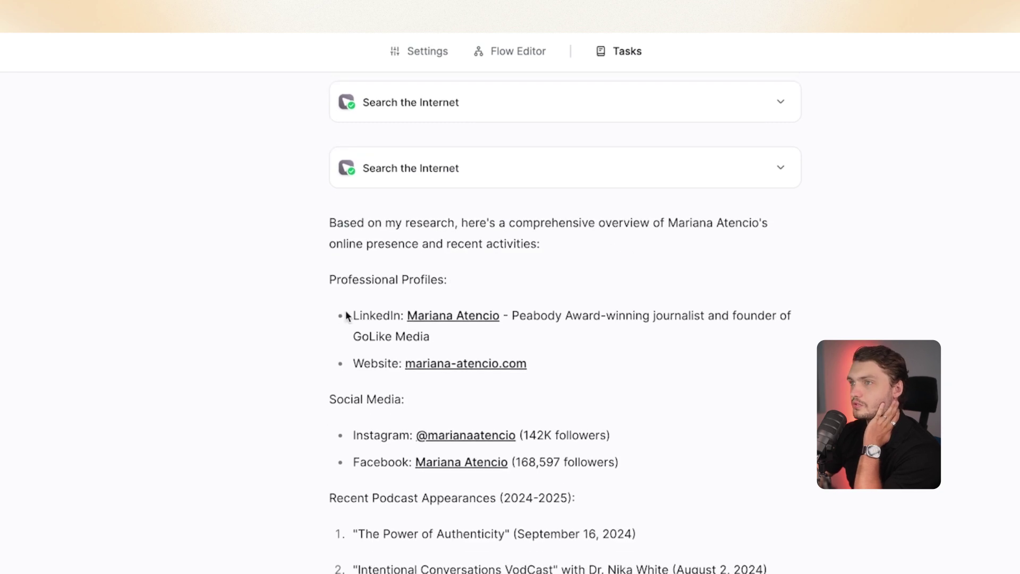
pyautogui.moveTo(341, 316); pyautogui.dragTo(659, 321)
pyautogui.click(684, 408)
# Highlight the Instagram handle line, then the summary from profiles through podcast appearances.
pyautogui.scroll(-2, 550, 340)
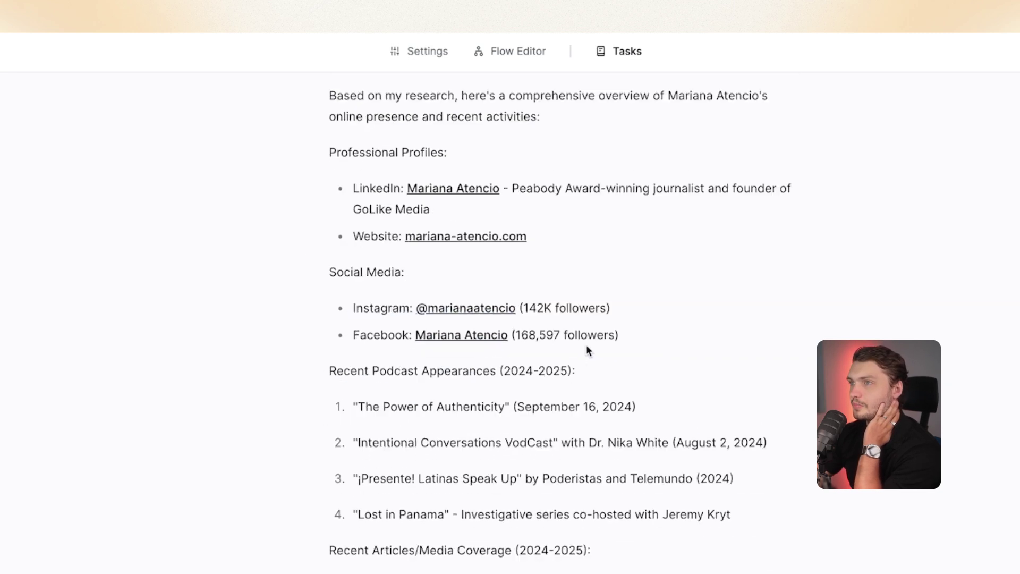
pyautogui.moveTo(351, 308); pyautogui.dragTo(610, 308)
pyautogui.click(702, 372)
pyautogui.scroll(-1, 326, 335)
pyautogui.moveTo(329, 75); pyautogui.dragTo(733, 435)
pyautogui.click(462, 444)
# Select the research summary down through the YouTube content and its third video.
pyautogui.scroll(-3, 462, 444)
pyautogui.scroll(-1, 462, 444)
pyautogui.keyDown('shift'); pyautogui.click(704, 376); pyautogui.keyUp('shift')
pyautogui.keyDown('shift'); pyautogui.click(657, 568); pyautogui.keyUp('shift')
pyautogui.click(345, 515)
pyautogui.scroll(-2, 346, 515)
pyautogui.keyDown('shift'); pyautogui.click(743, 387); pyautogui.keyUp('shift')
pyautogui.keyDown('shift'); pyautogui.click(623, 512); pyautogui.keyUp('shift')
pyautogui.click(623, 512)
# Expand the LinkedIn result card to view its payload.
pyautogui.scroll(-4, 485, 399)
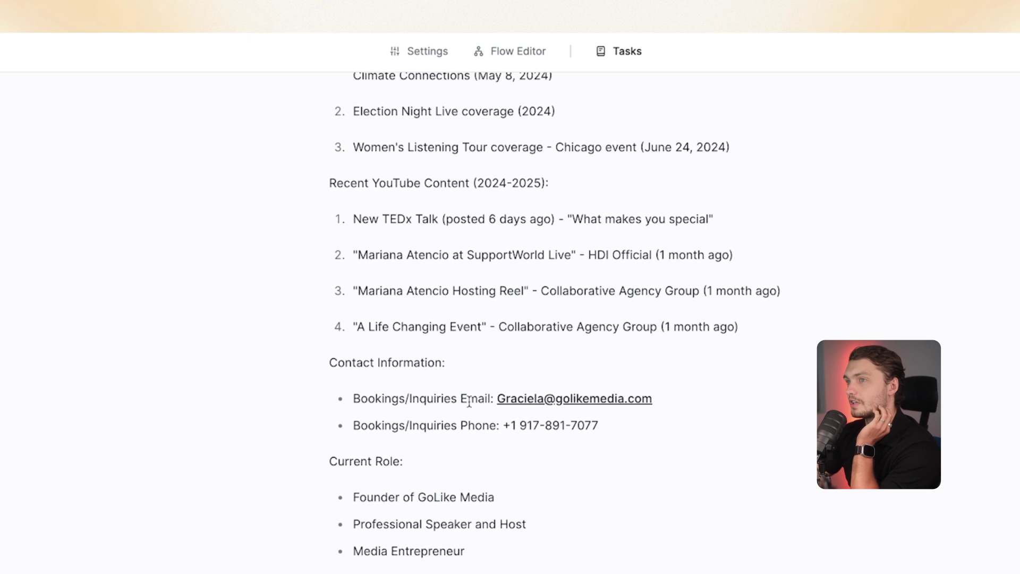
pyautogui.scroll(-4, 419, 415)
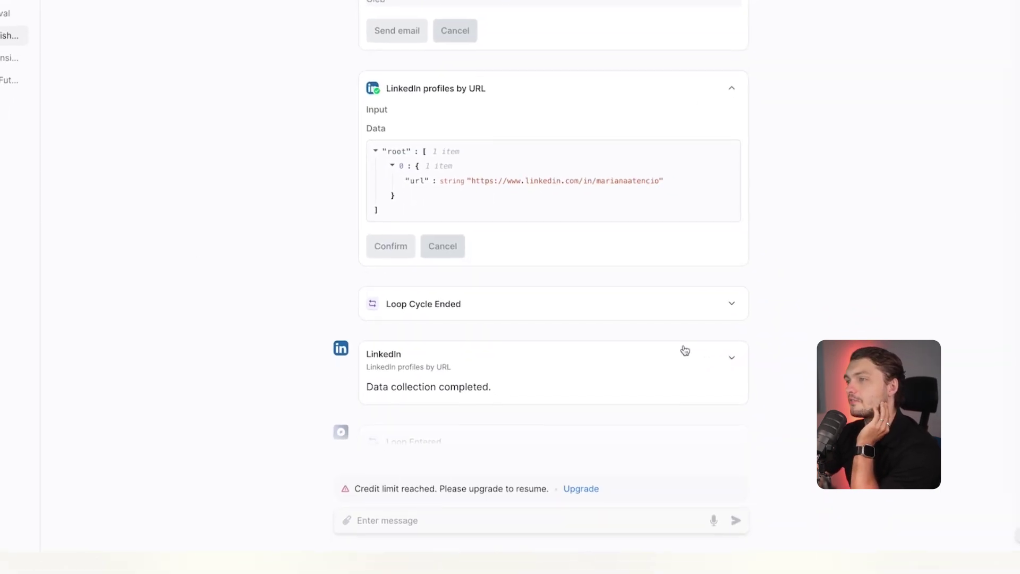
pyautogui.click(728, 358)
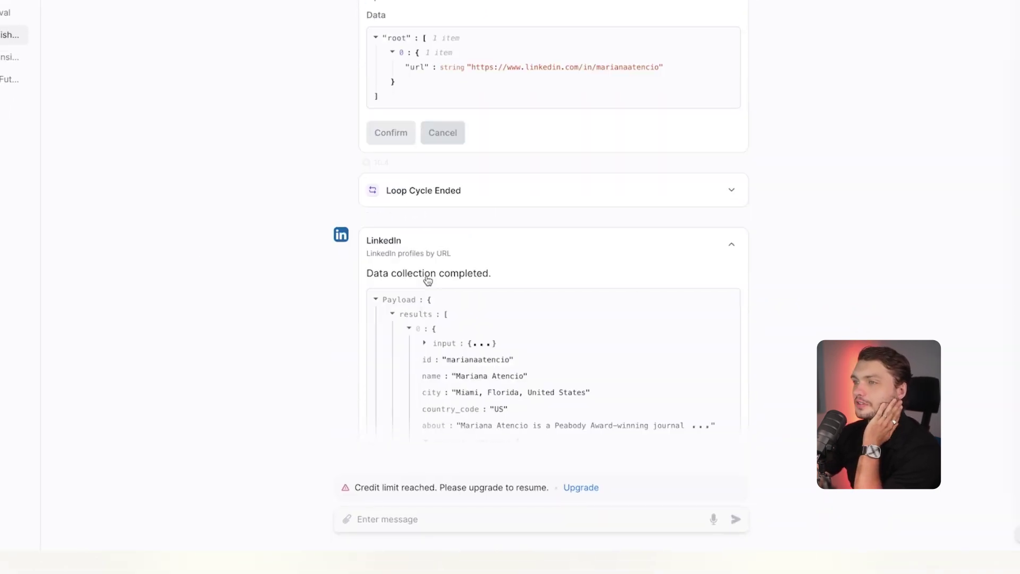
pyautogui.scroll(-10, 472, 344)
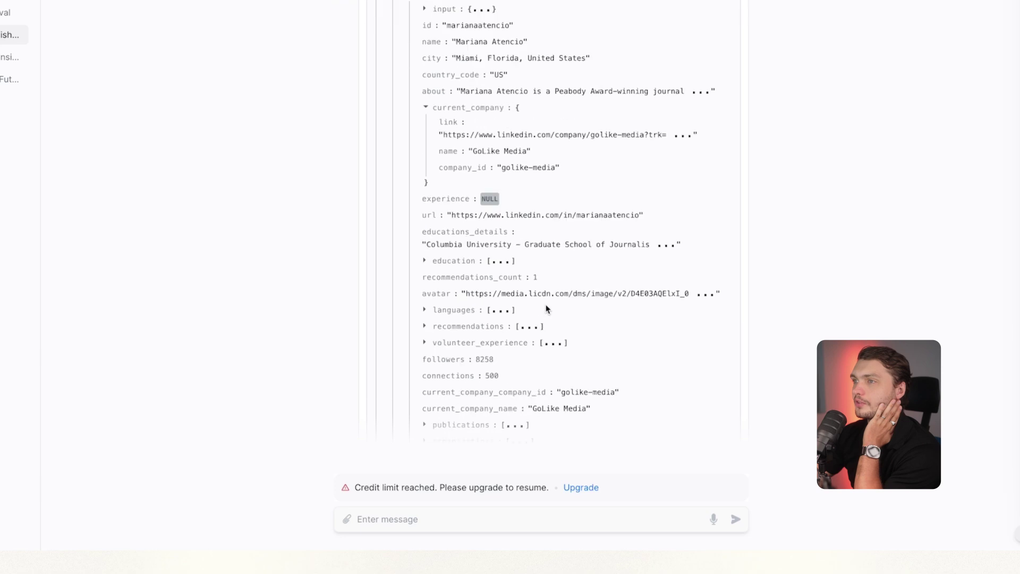
pyautogui.scroll(-6, 628, 346)
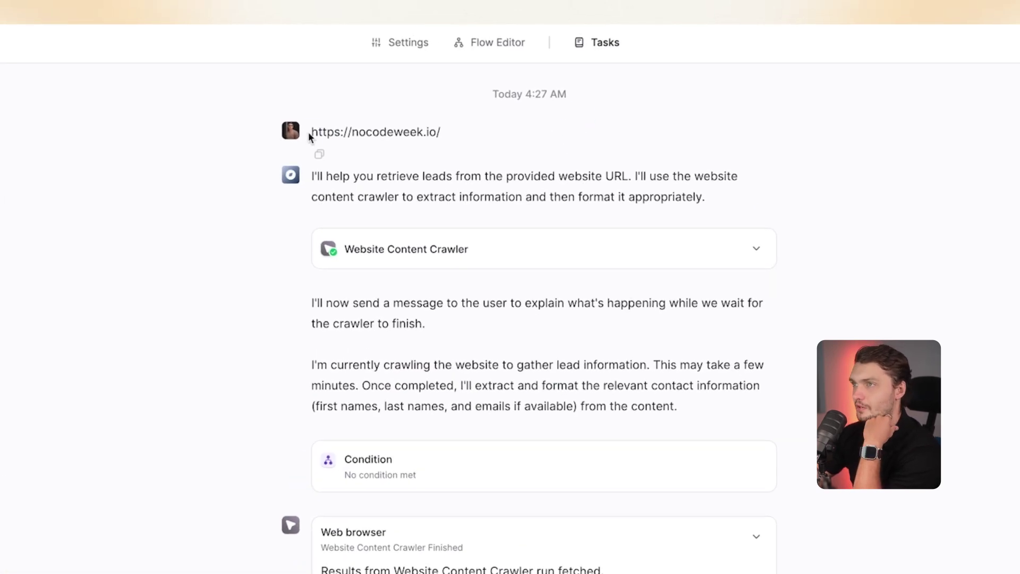
# Page back to the first page of processed leads in the Loop Entered list.
pyautogui.moveTo(311, 136); pyautogui.dragTo(462, 138)
pyautogui.scroll(-3, 498, 193)
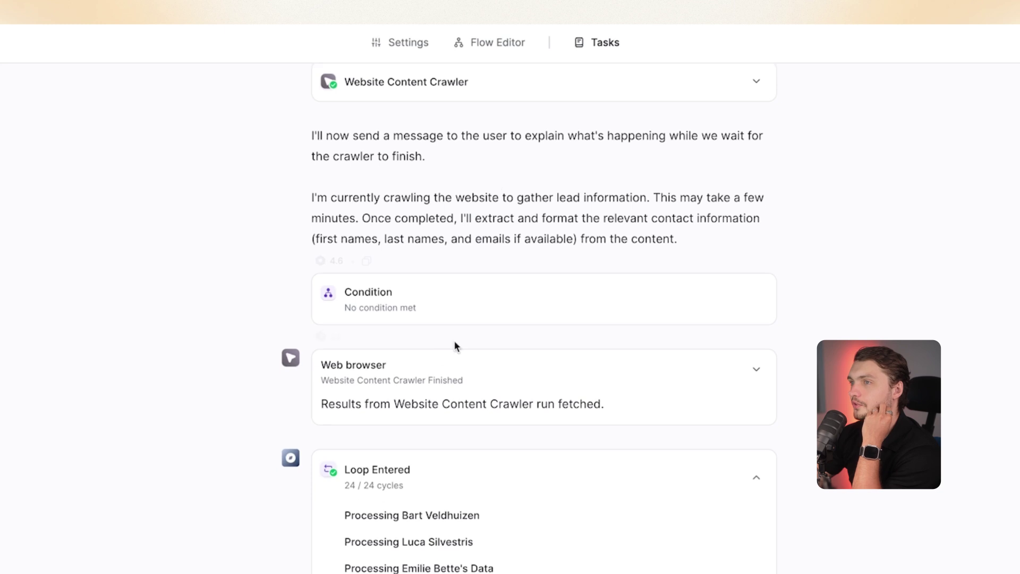
pyautogui.scroll(-6, 454, 346)
pyautogui.click(504, 486)
pyautogui.click(504, 490)
# Inspect the research AI Agent, Search Perplexity and Draft Email step settings, then close the panel.
pyautogui.scroll(1, 504, 493)
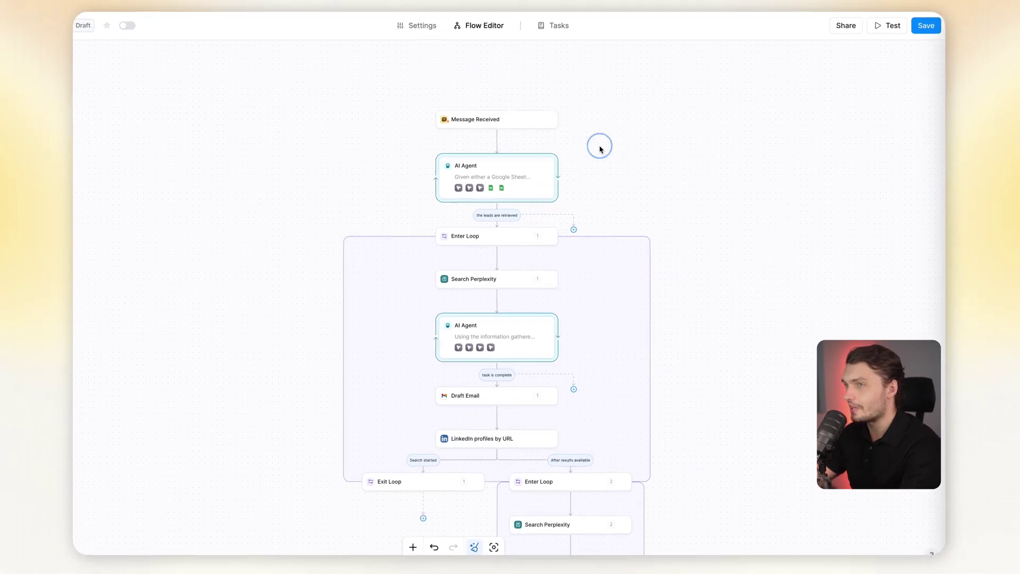
pyautogui.scroll(-3, 627, 143)
pyautogui.moveTo(697, 360); pyautogui.dragTo(705, 385)
pyautogui.scroll(-1, 563, 162)
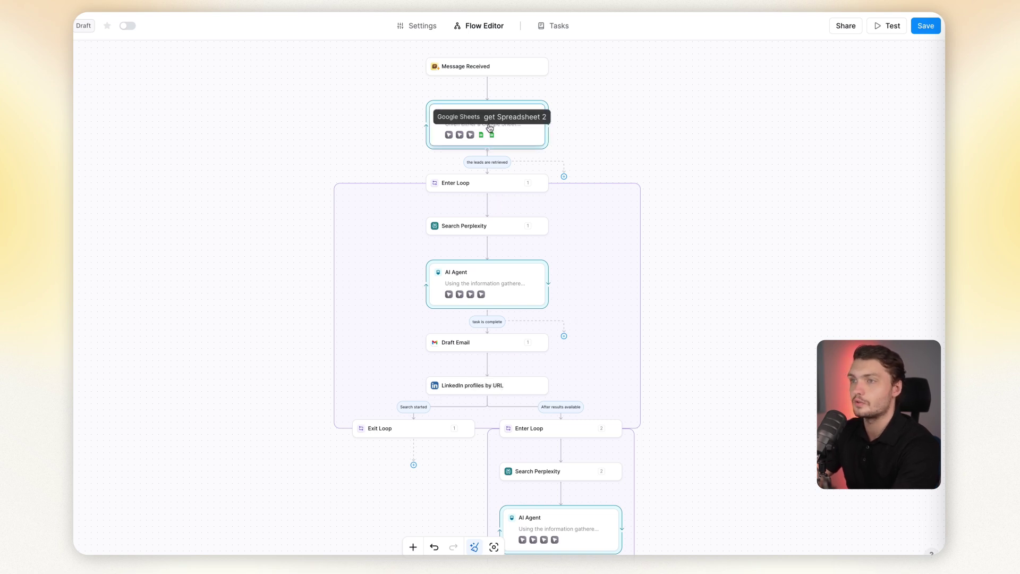
pyautogui.click(485, 280)
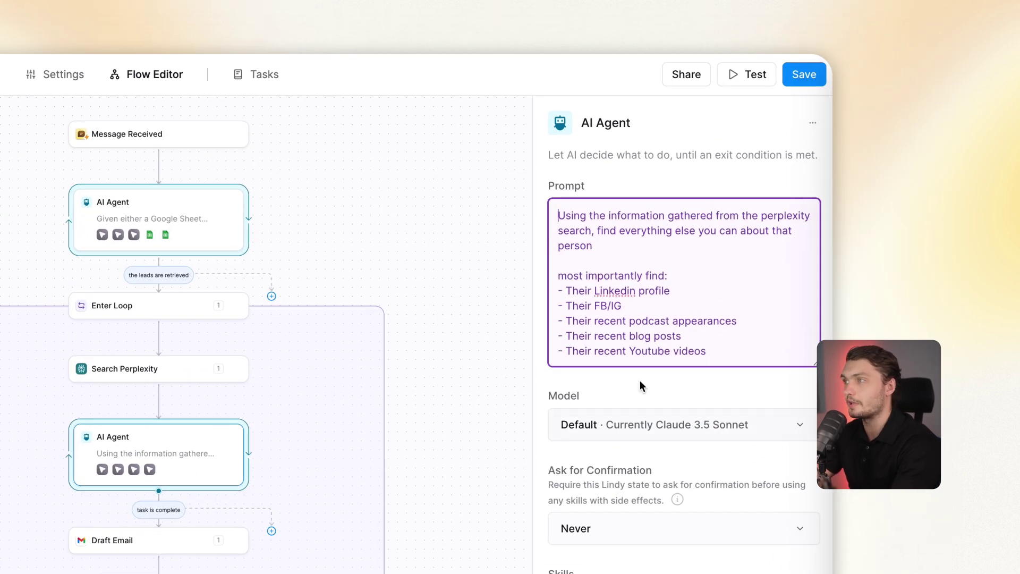
pyautogui.click(161, 372)
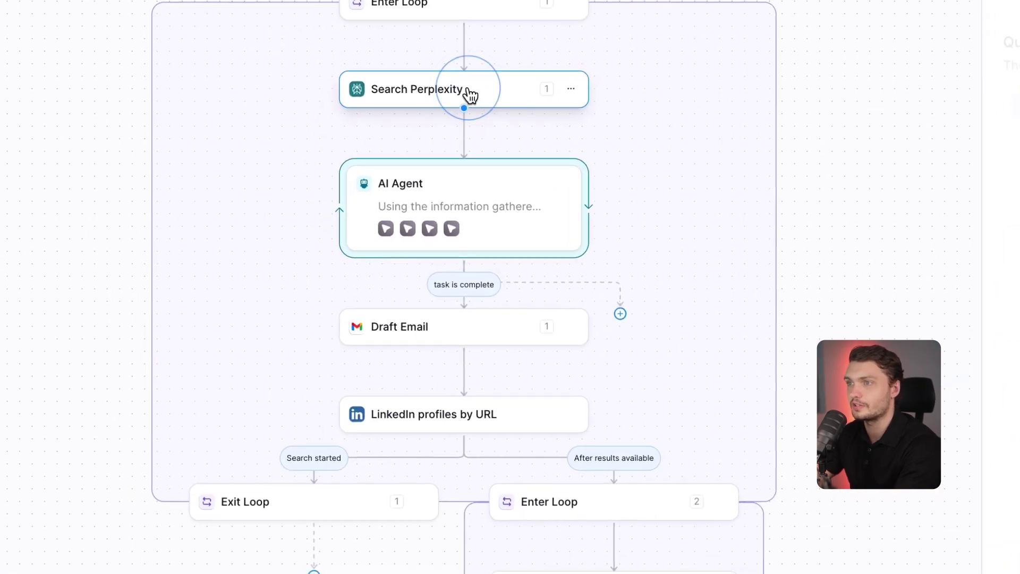
pyautogui.click(513, 327)
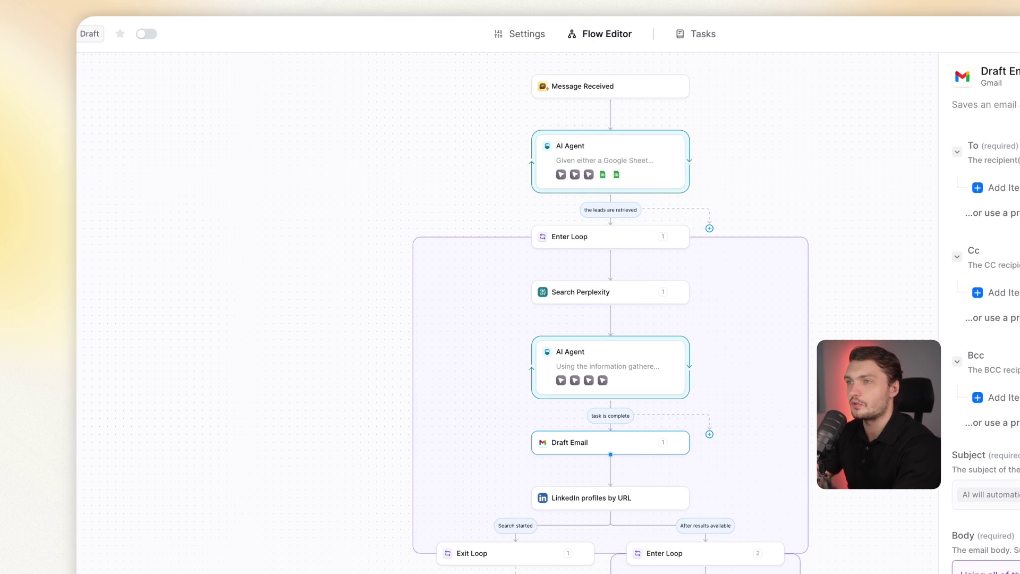
pyautogui.click(848, 117)
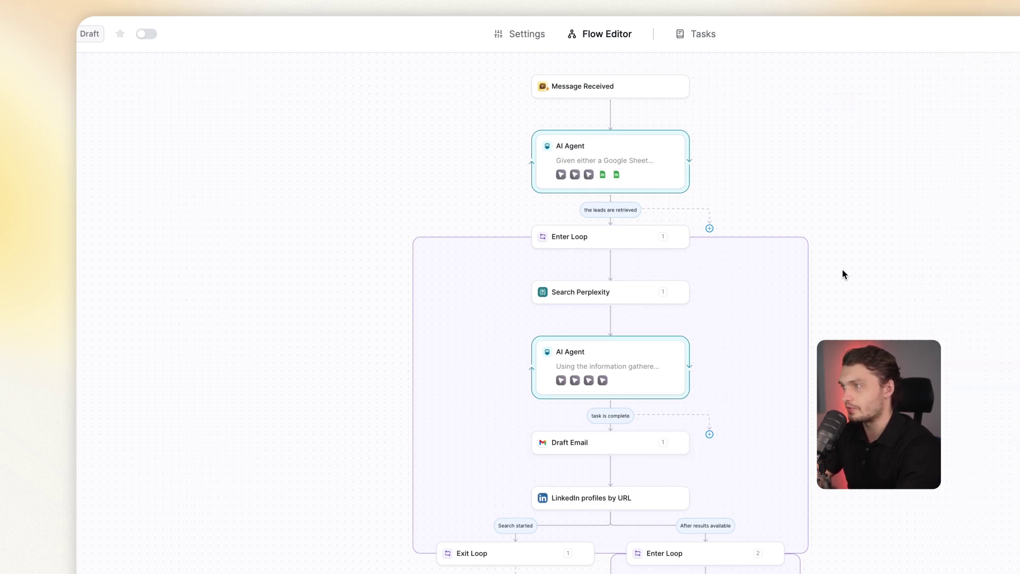